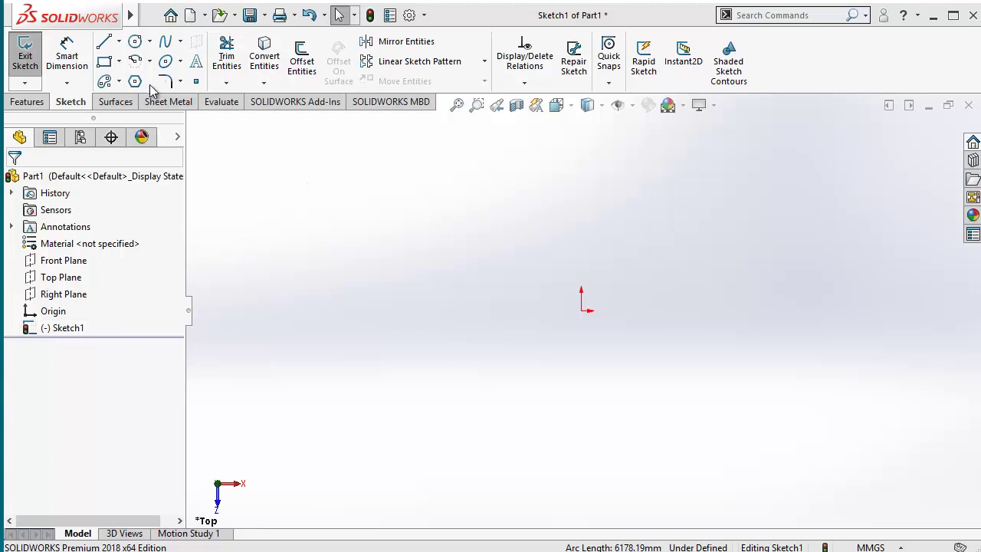
Step: Pick the full Ellipse tool from the conic shapes flyout on the Sketch tab
click(181, 63)
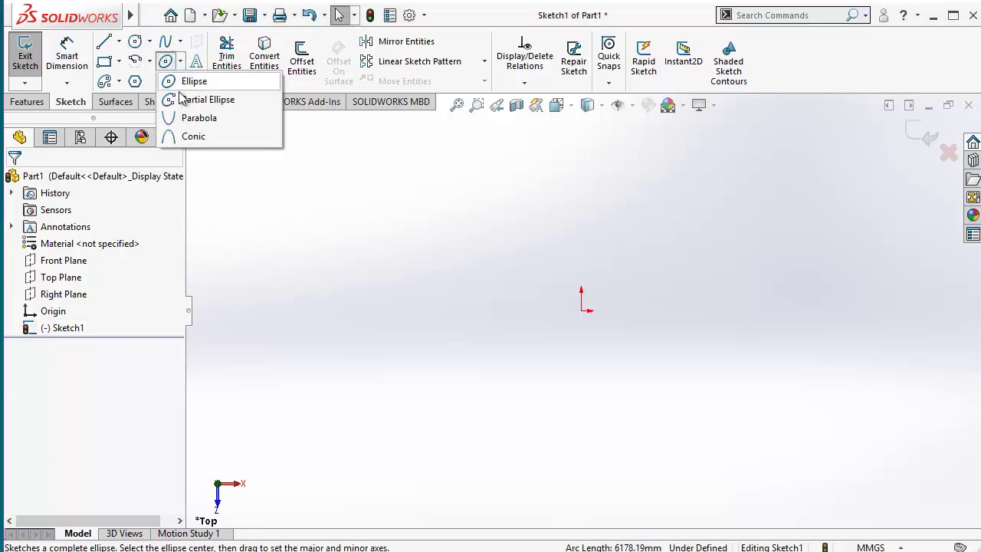
click(193, 82)
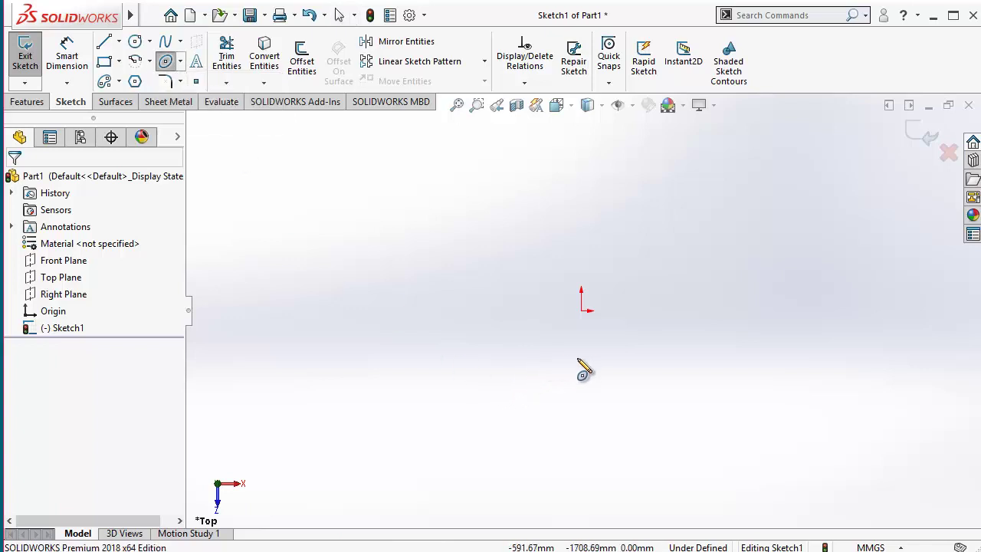
Step: Sketch an ellipse left of the origin with major radius 8327.13 and minor radius 3386.94
click(472, 323)
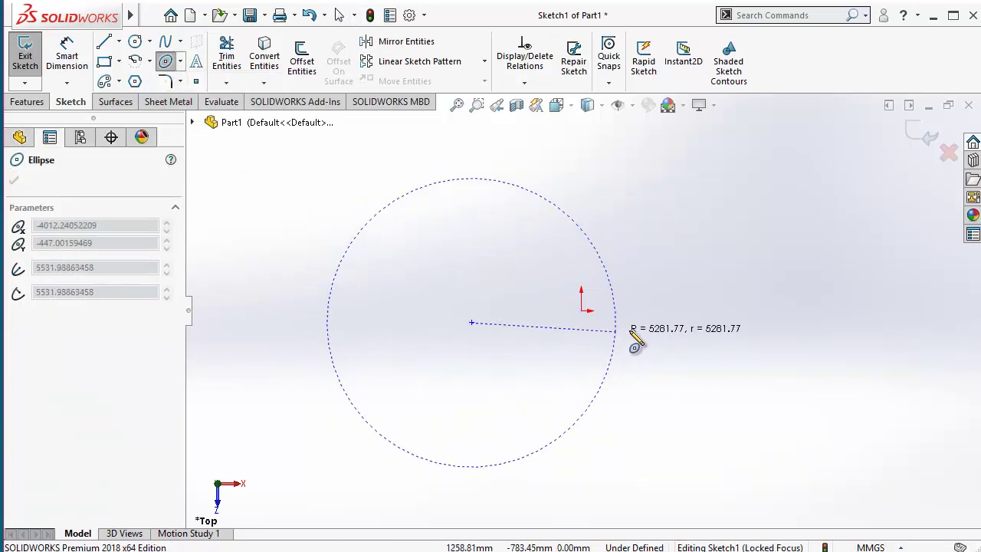
click(697, 322)
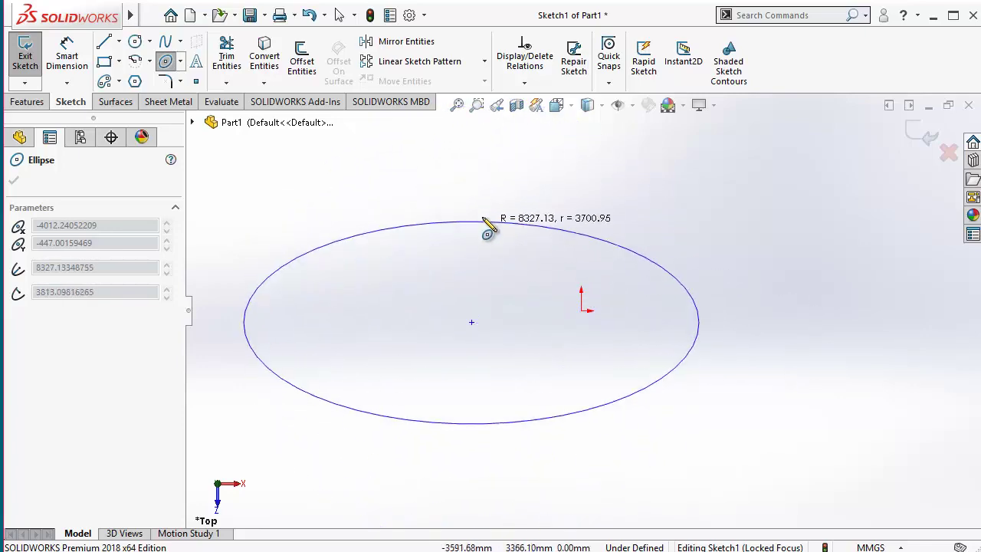
scroll(528, 252, up, 4)
scroll(547, 268, down, 3)
scroll(553, 262, up, 1)
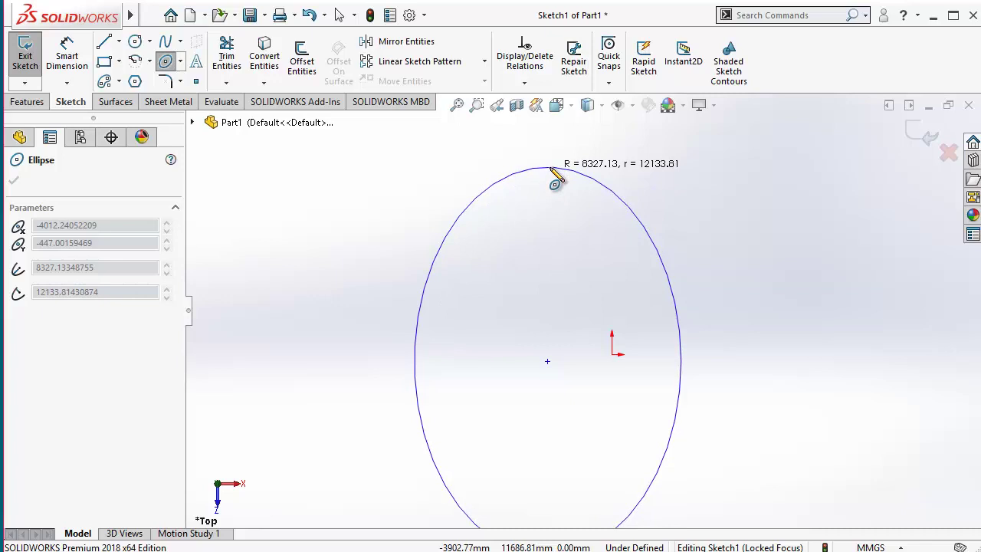
scroll(551, 173, up, 2)
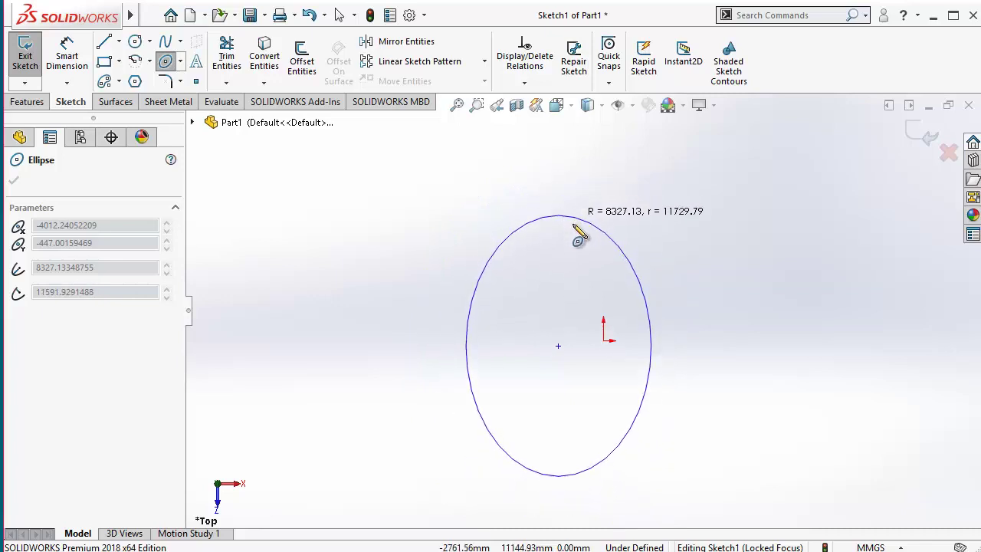
scroll(567, 314, down, 1)
scroll(568, 310, down, 2)
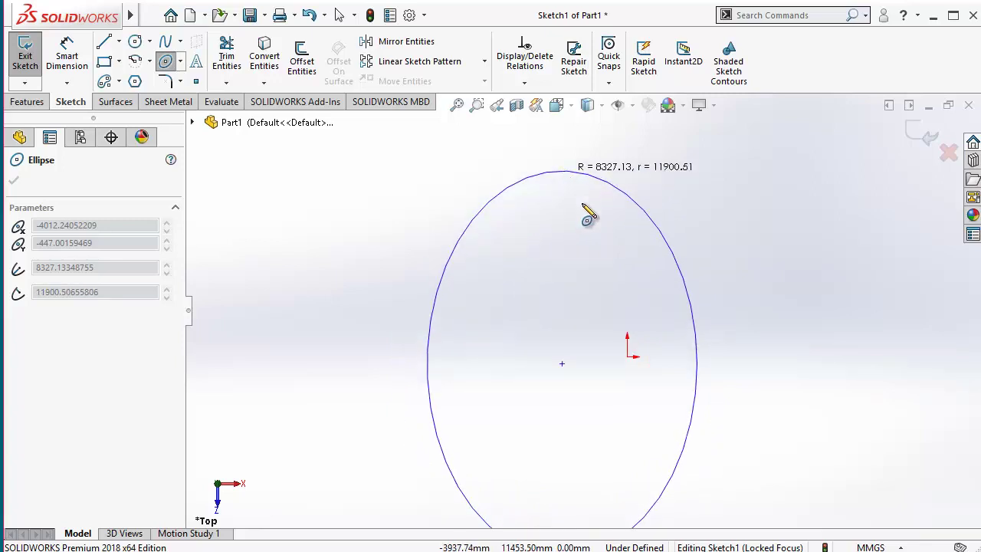
click(573, 311)
scroll(587, 368, down, 4)
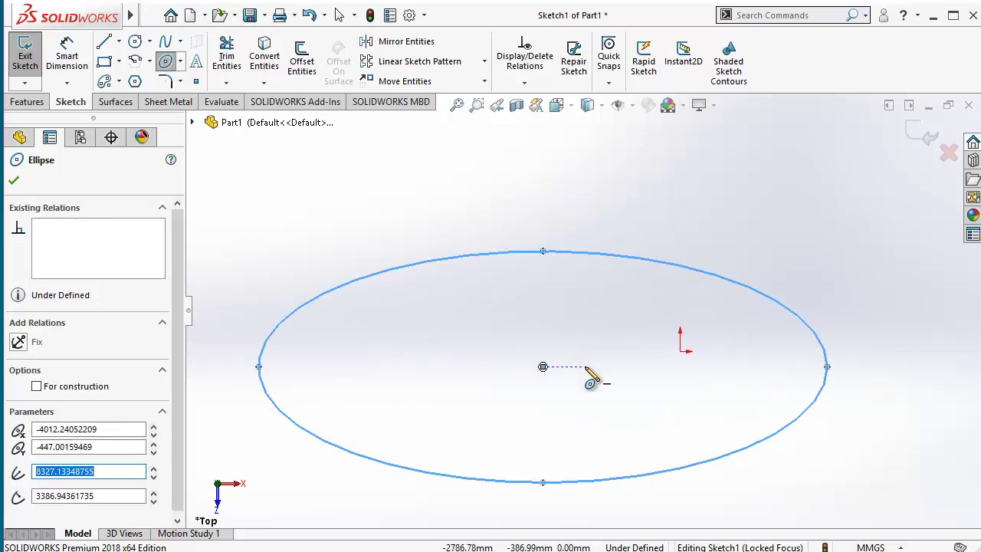
Step: Dimension the ellipse's height between its top and bottom points as 500
key(Escape)
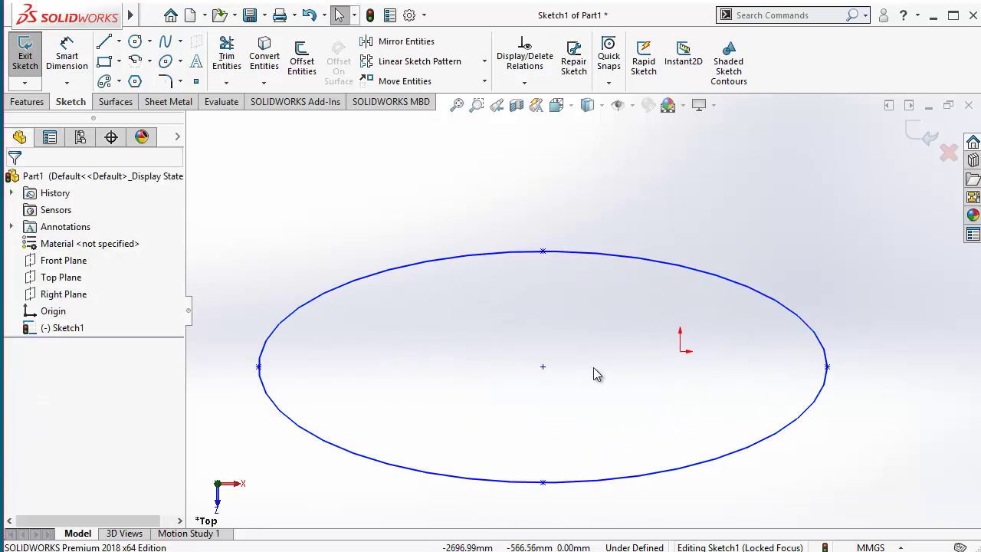
click(67, 55)
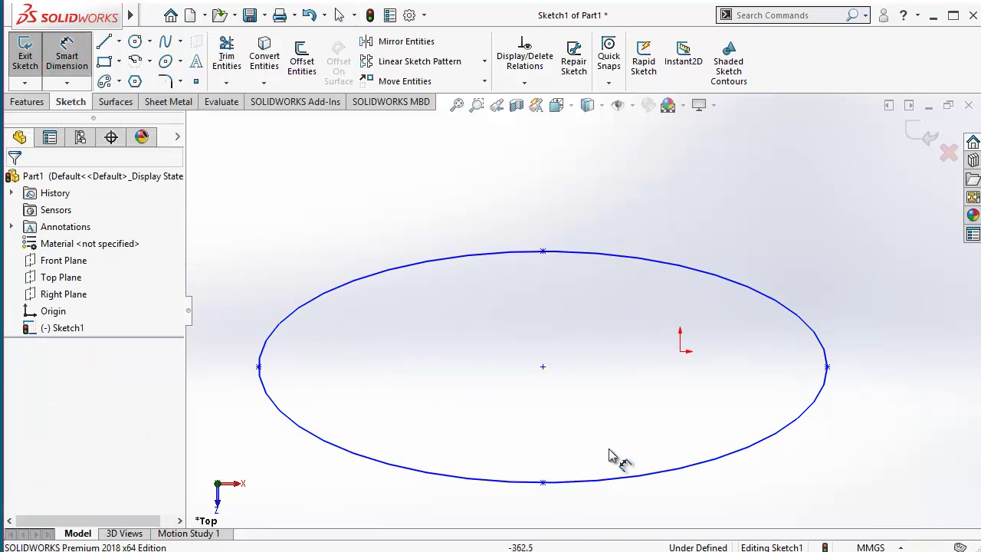
click(543, 484)
click(542, 253)
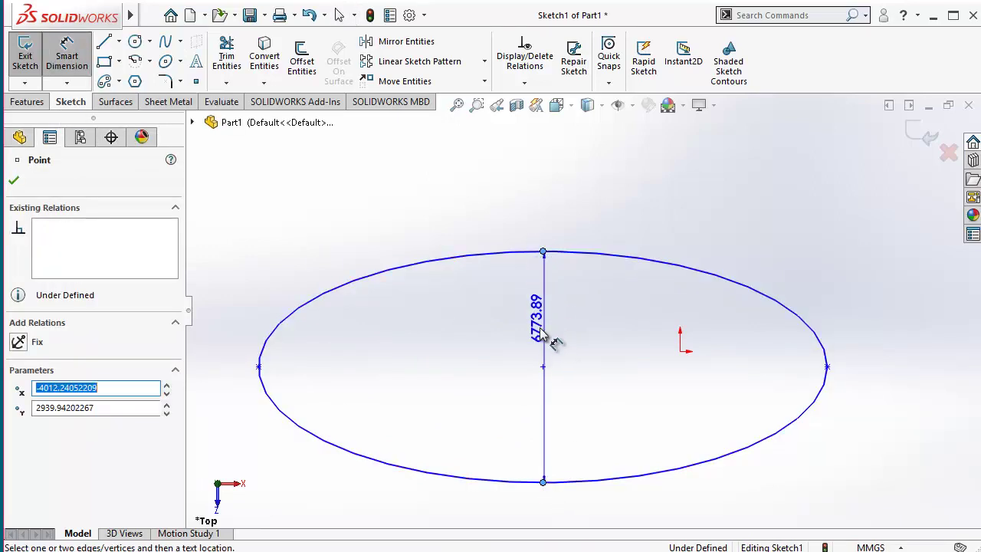
click(517, 362)
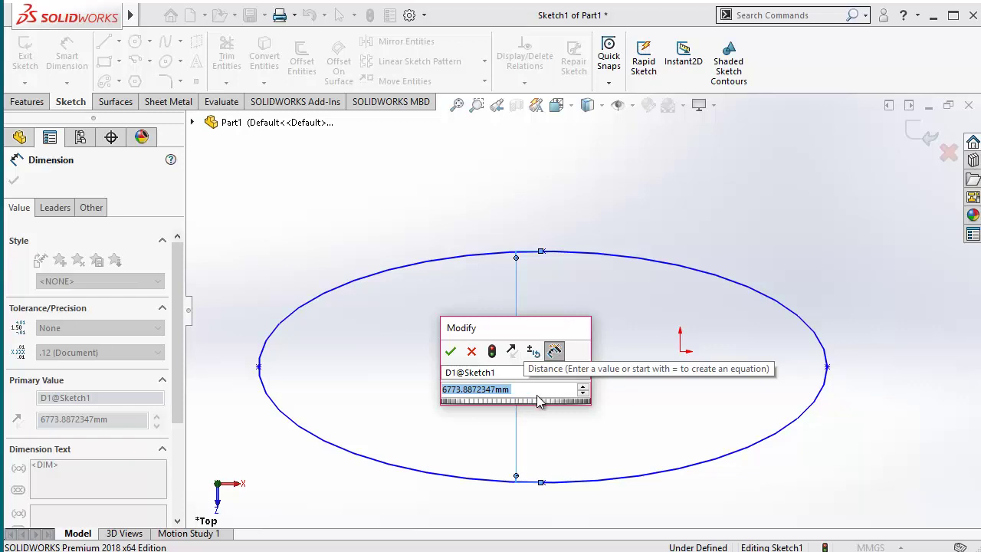
key(BackSpace)
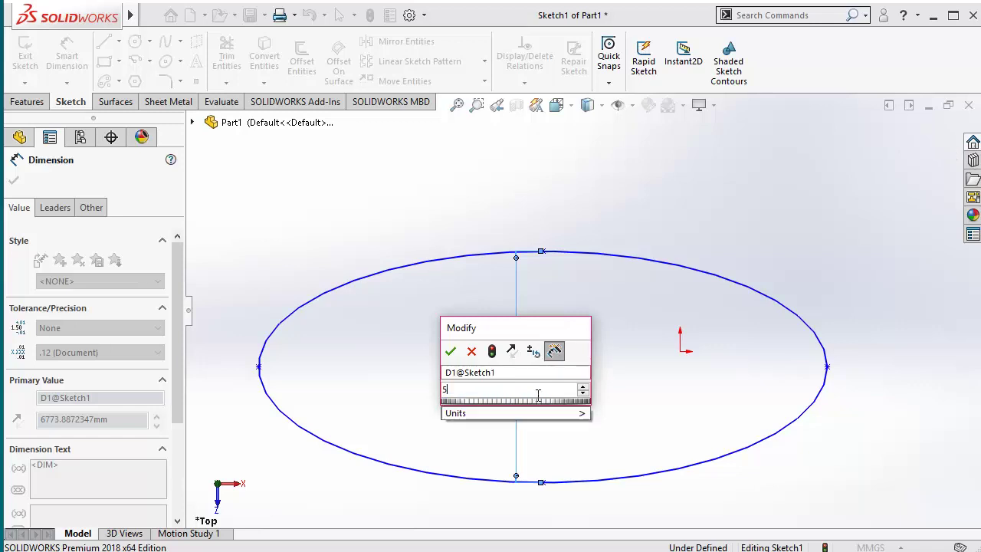
key(Escape)
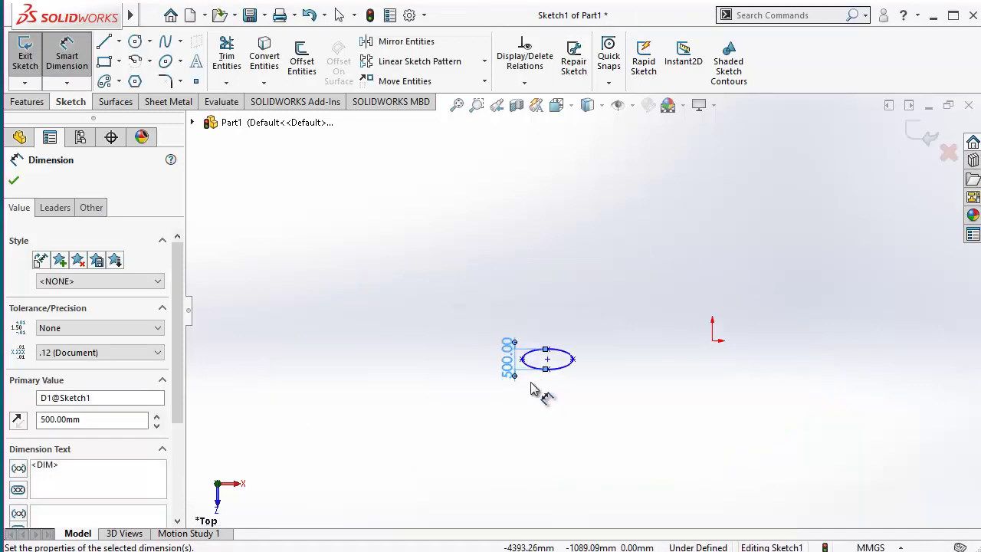
Step: Dimension the ellipse's width between its left and right ends as 800
scroll(644, 311, down, 2)
scroll(563, 329, down, 2)
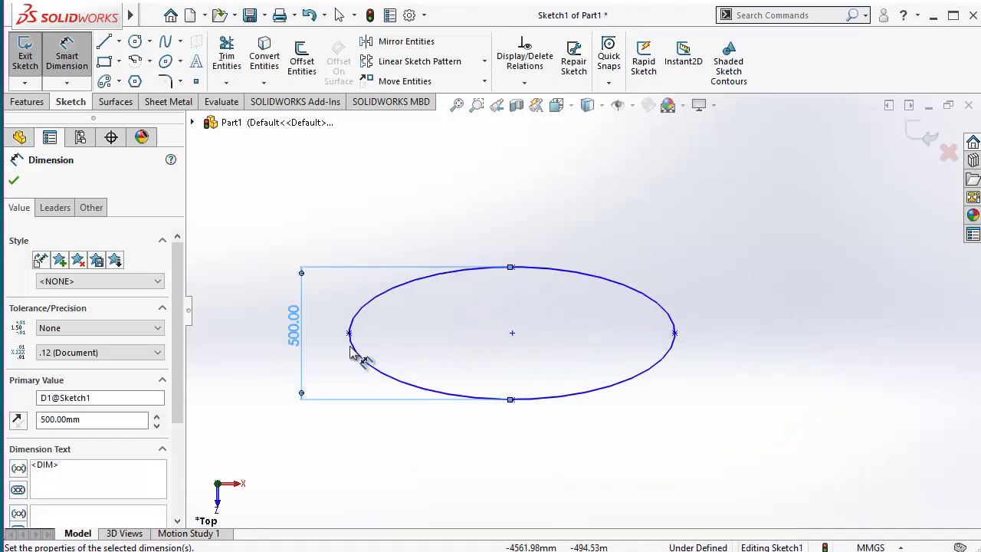
click(349, 333)
click(674, 333)
click(573, 326)
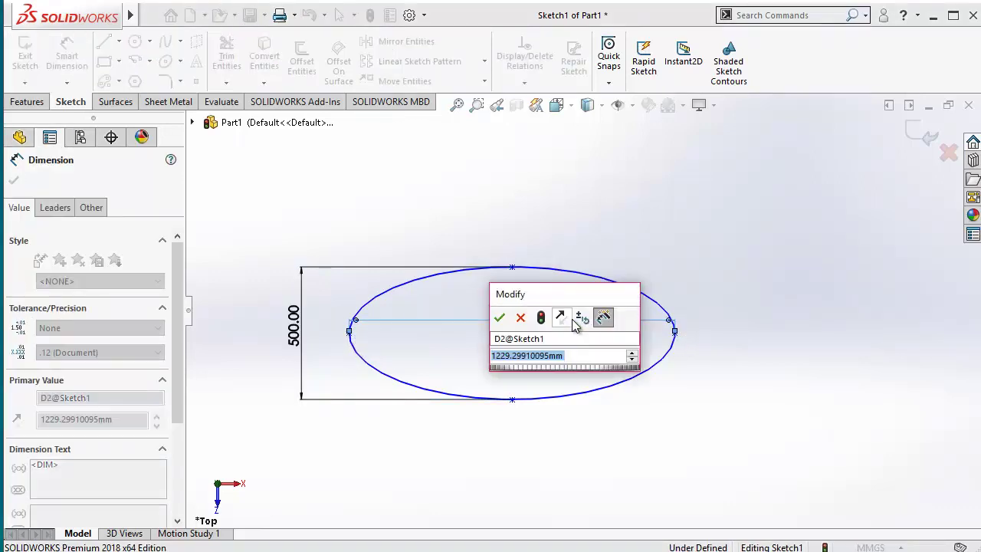
text(800)
key(Return)
click(624, 460)
scroll(511, 337, down, 2)
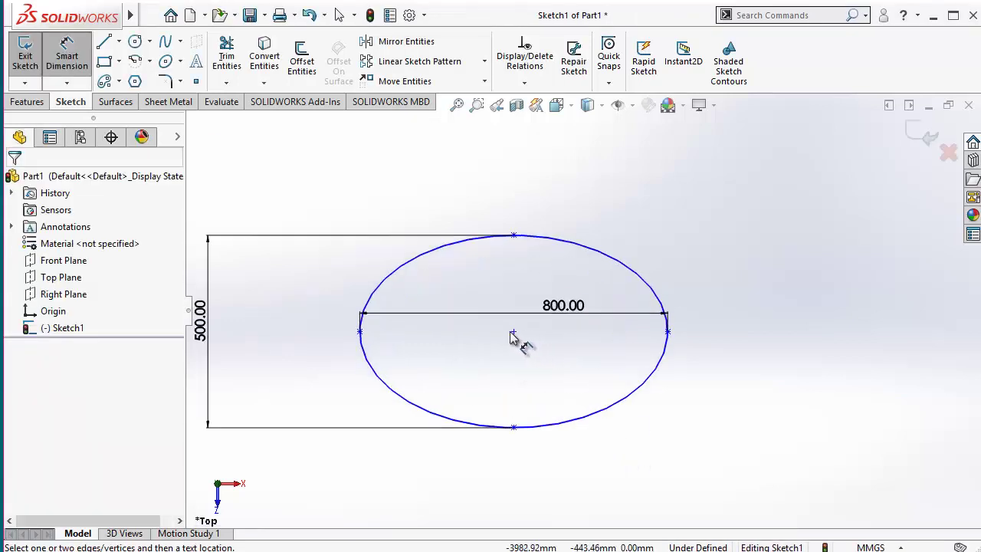
Step: Change the height dimension to 800, turning the ellipse into a circle
scroll(490, 345, up, 2)
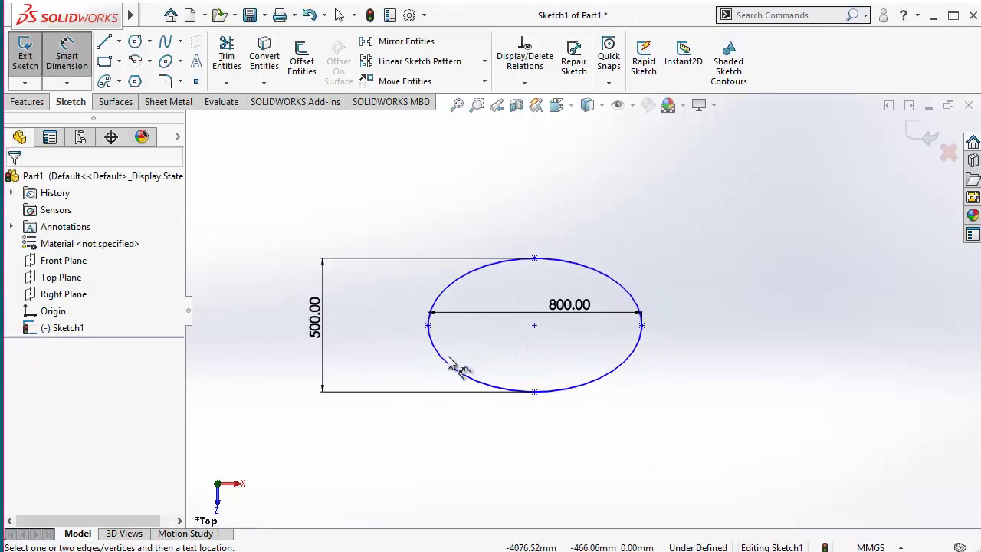
double_click(316, 327)
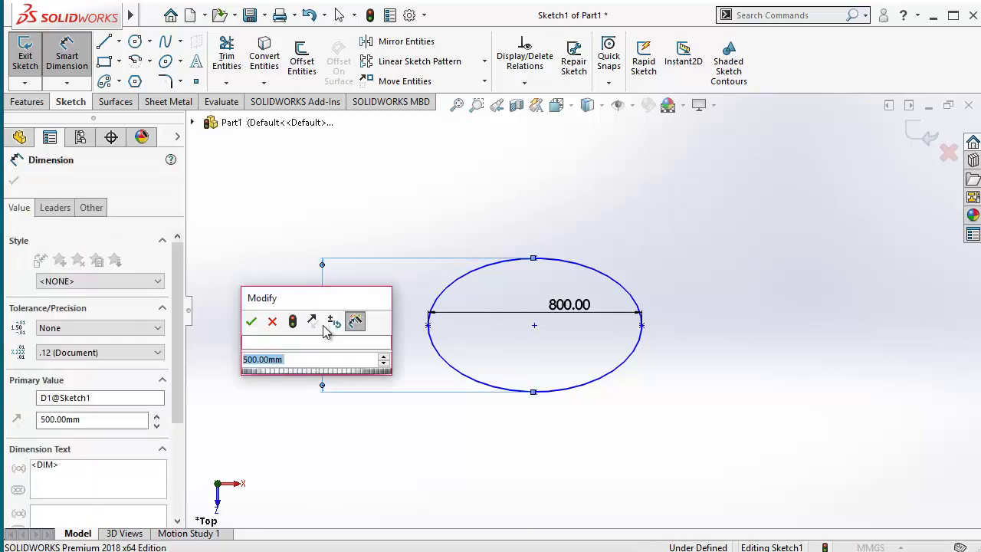
text(800)
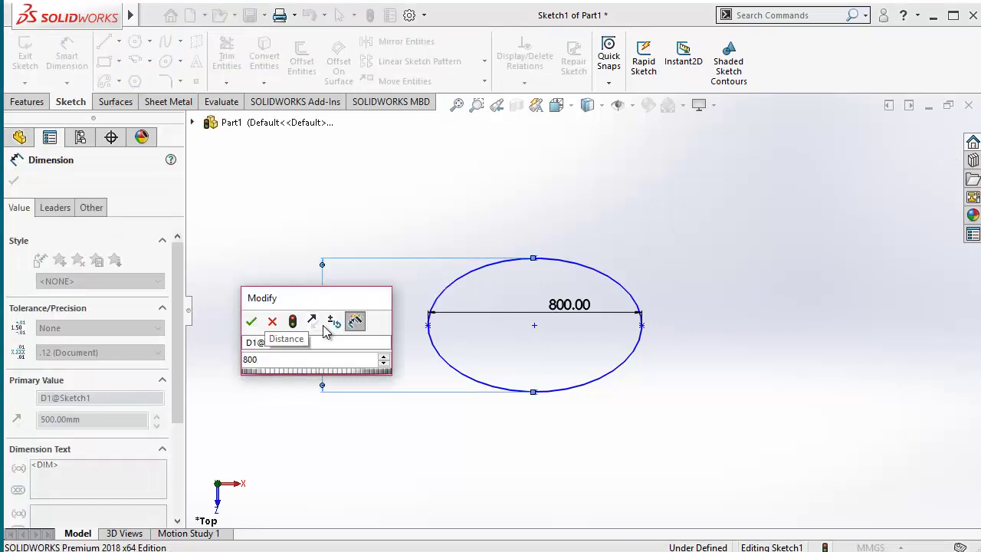
key(Return)
click(558, 396)
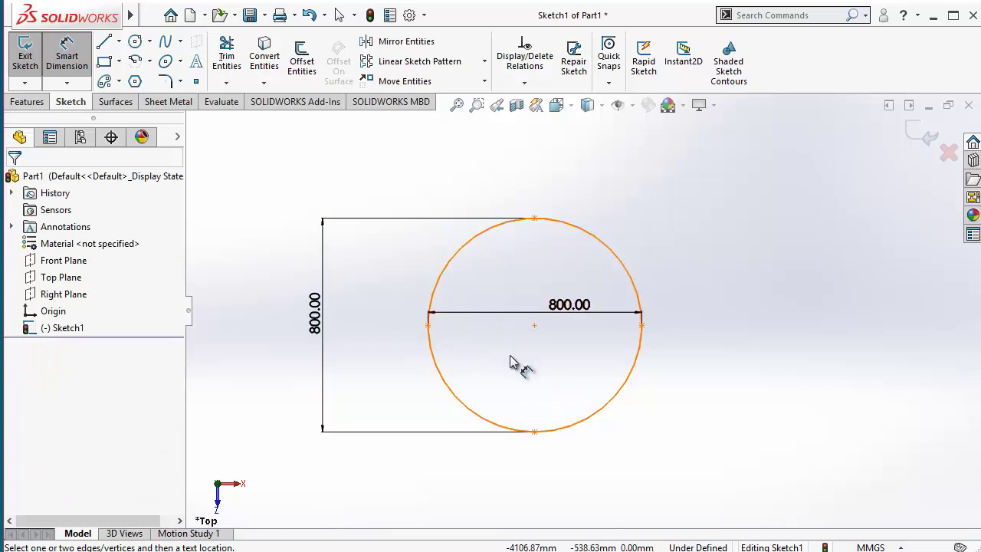
Step: Change the height dimension to 600 and select the ellipse to view its parameters
double_click(317, 325)
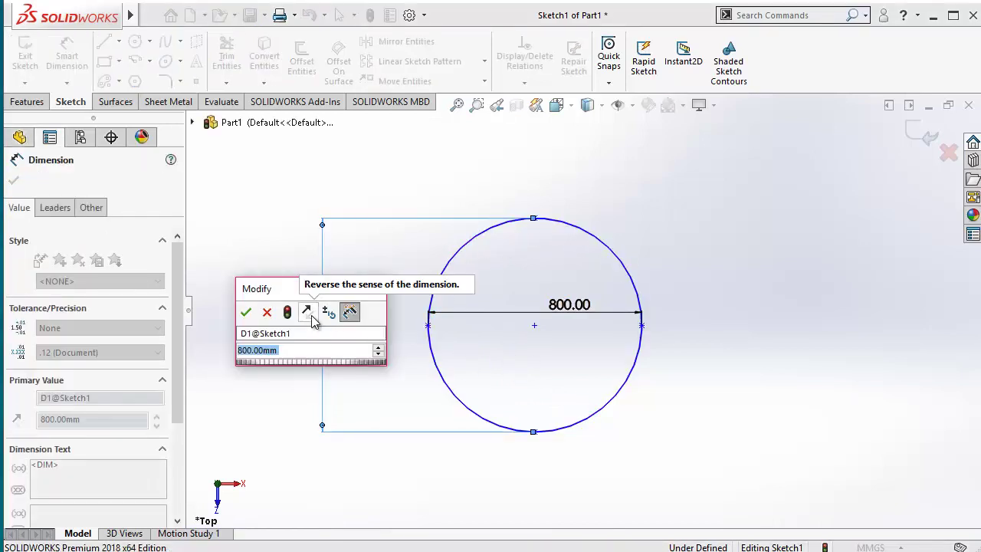
text(600)
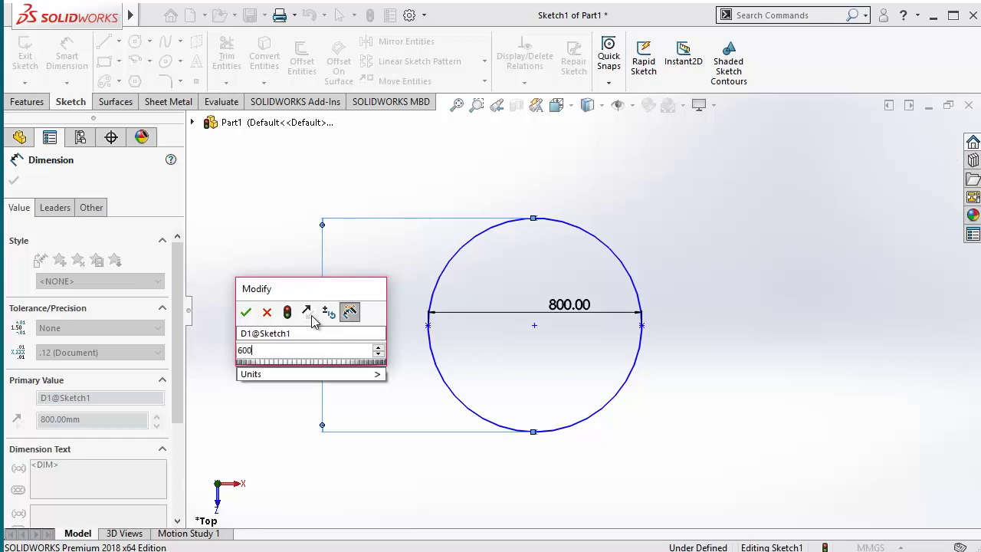
key(Return)
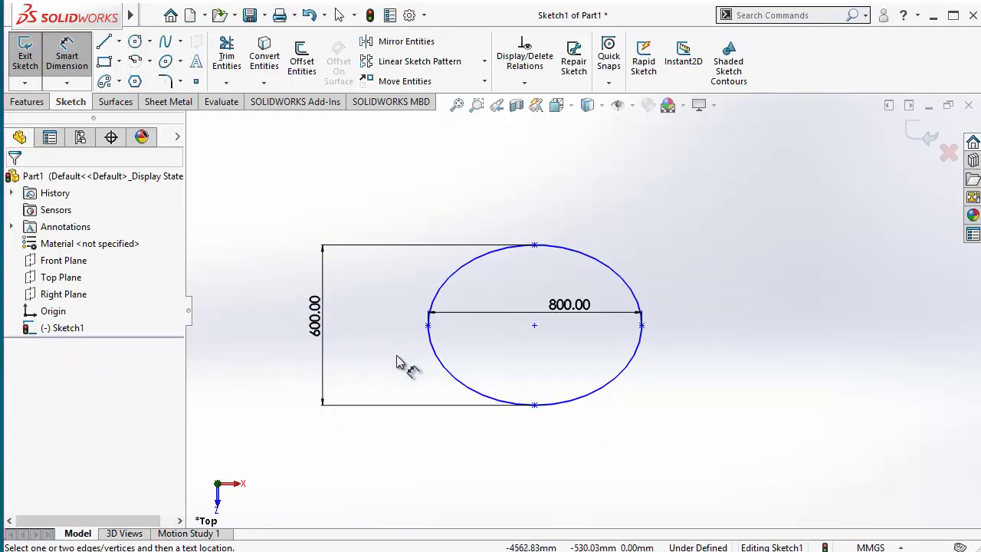
key(Escape)
click(447, 369)
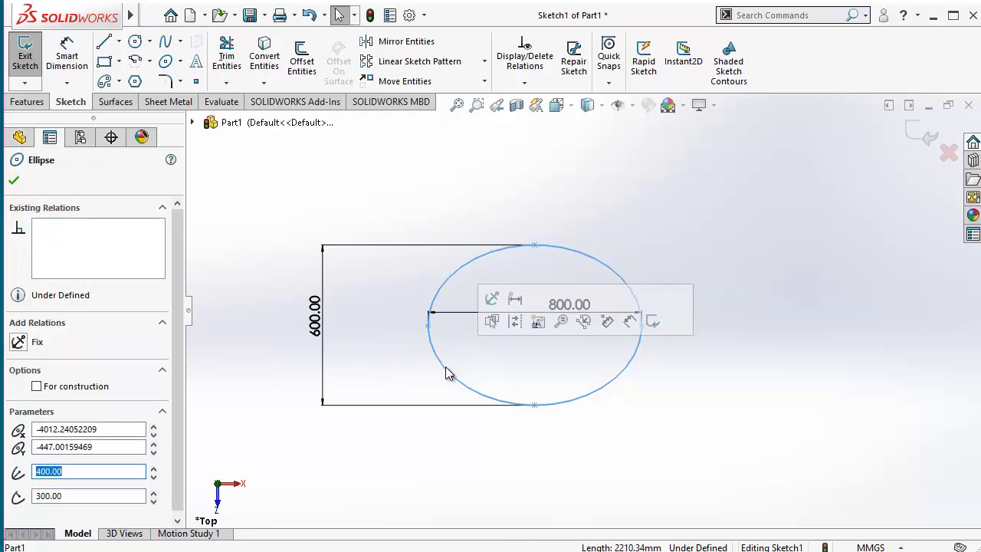
Step: Delete the ellipse with its dimensions and pick the Partial Ellipse tool
key(Delete)
click(409, 287)
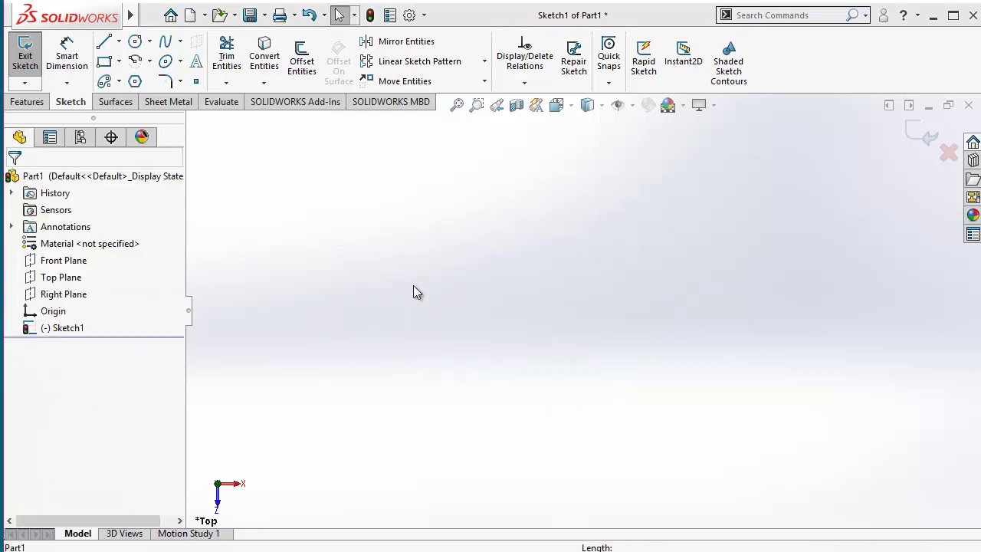
click(182, 62)
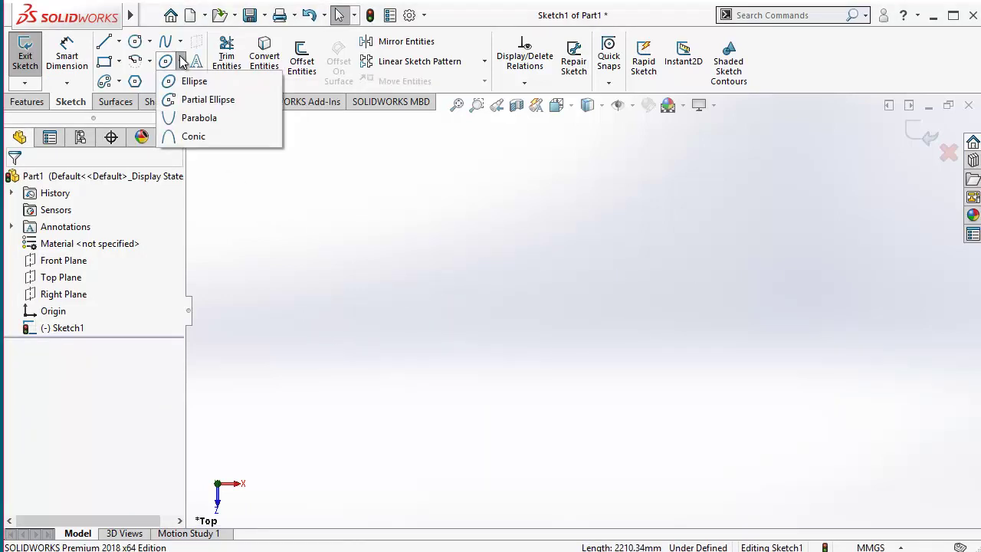
click(201, 99)
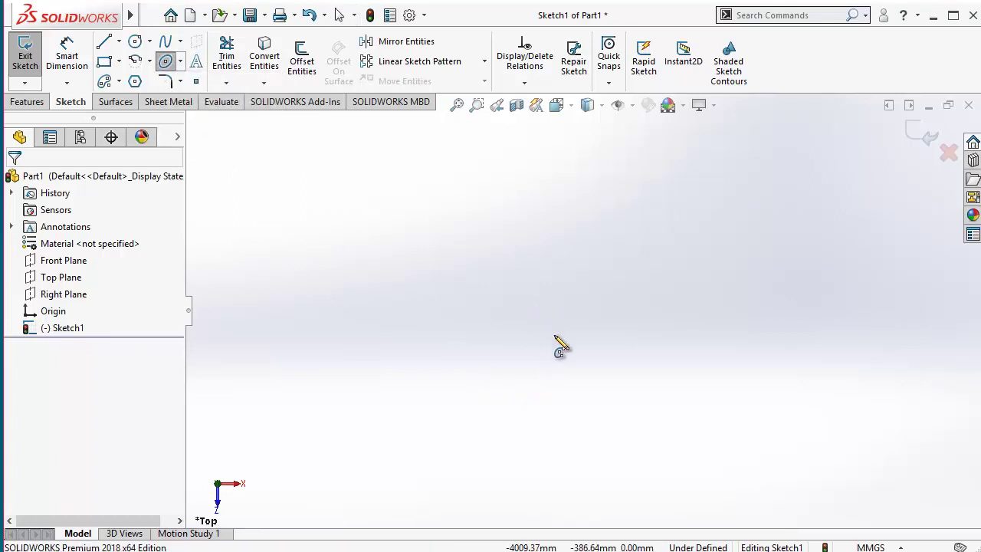
Step: Draw a partial ellipse mid-canvas, major radius 806.23, arcing from the top to the upper-left
click(534, 308)
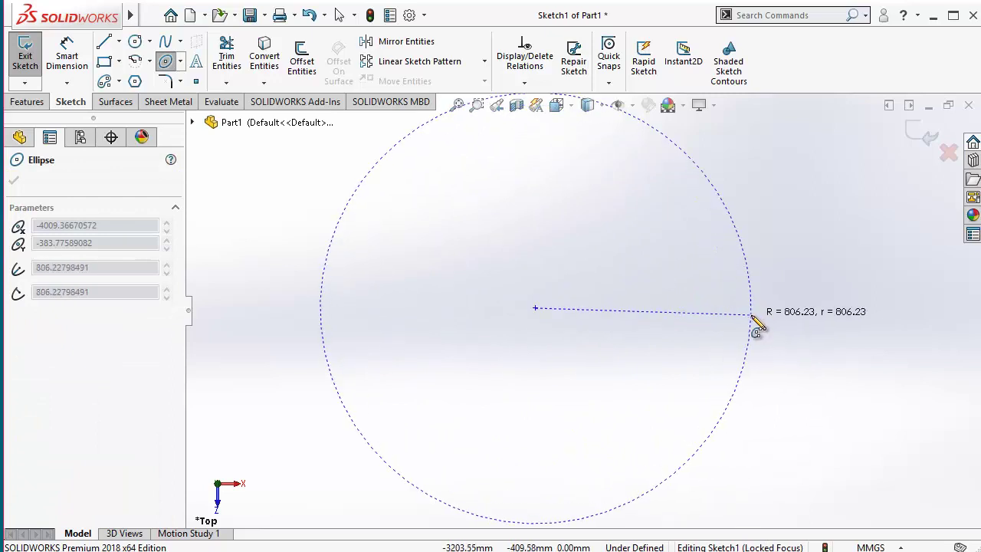
click(729, 321)
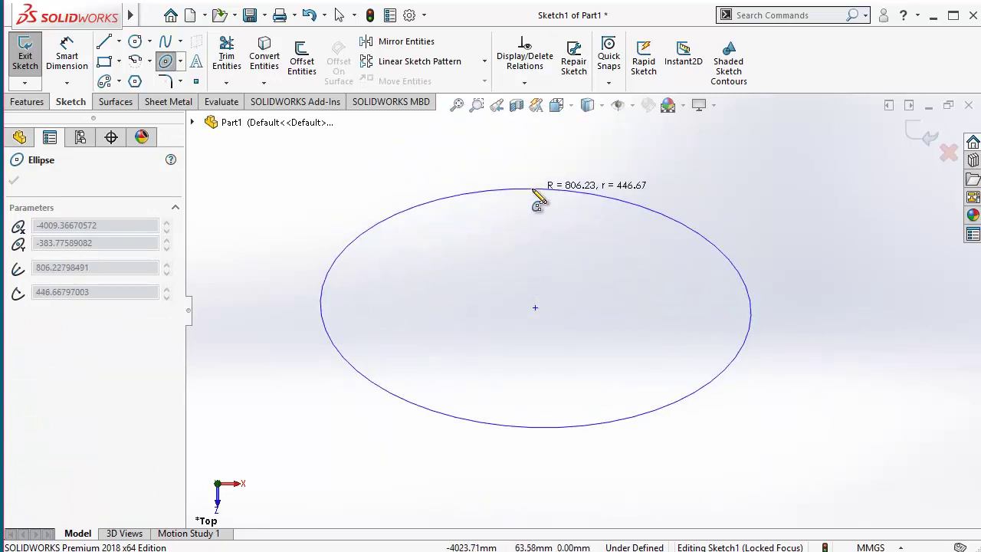
click(538, 197)
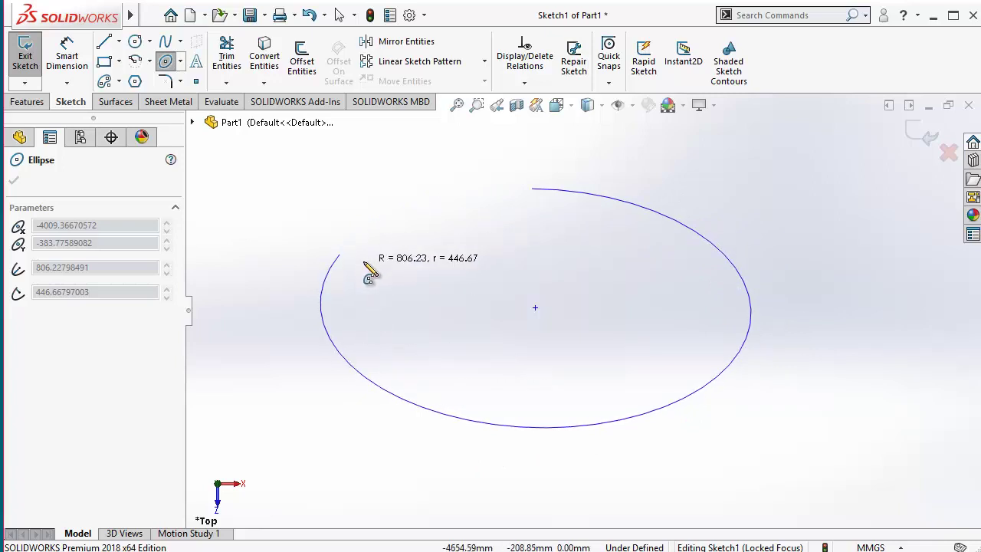
click(365, 264)
key(Escape)
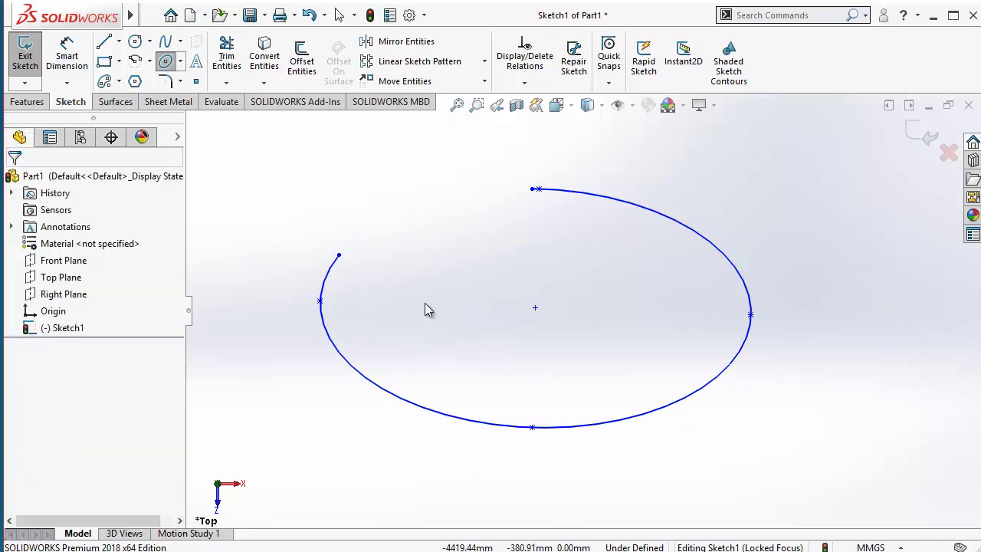
Step: Drag the arc's top endpoint along the ellipse to widen the opening
click(66, 58)
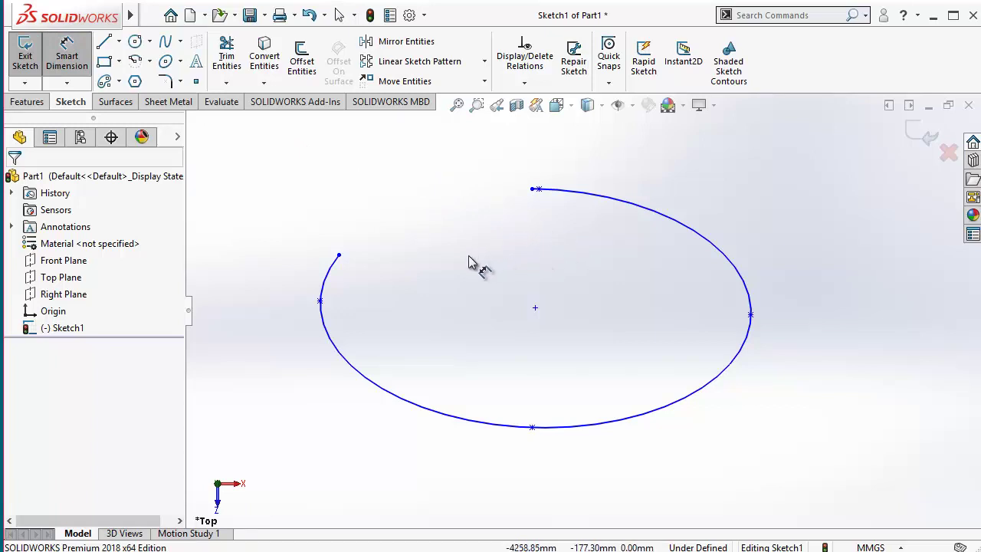
key(Escape)
drag(530, 191, 535, 268)
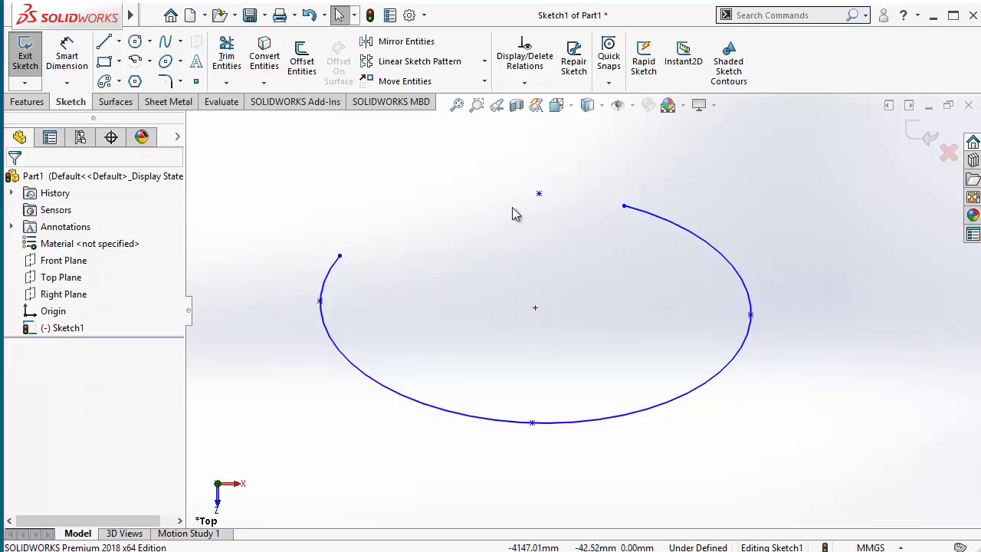
Step: Dimension the partial ellipse's major axis as 1500
click(67, 55)
click(320, 301)
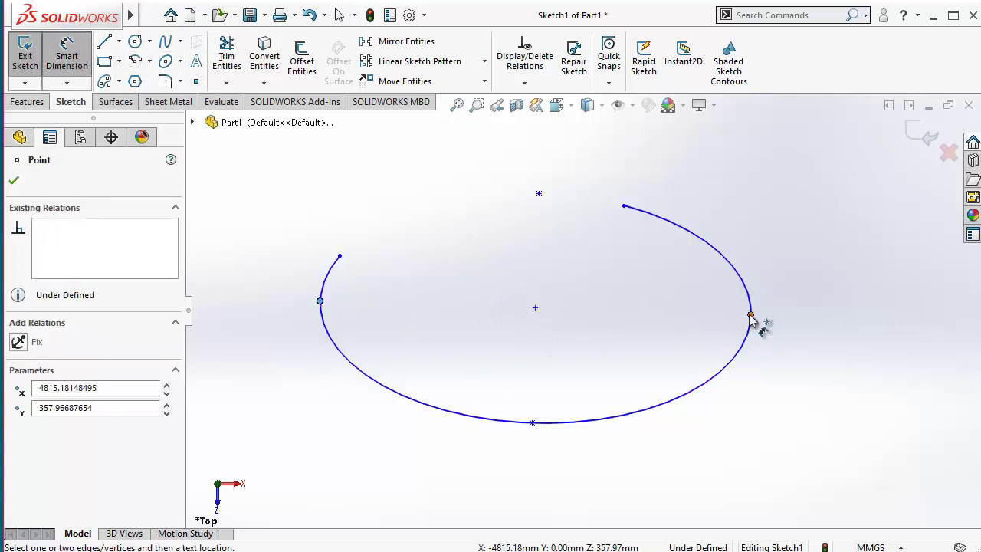
click(750, 315)
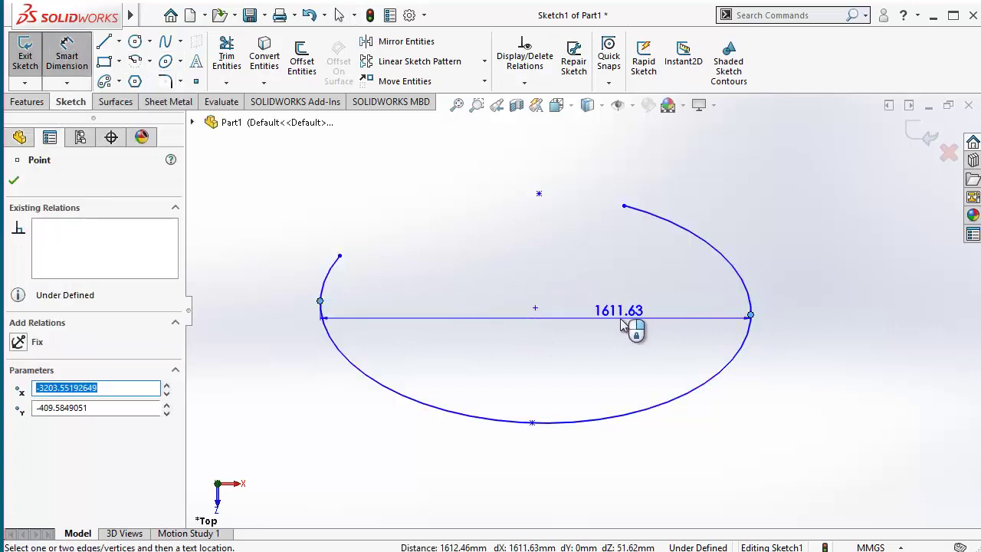
click(622, 315)
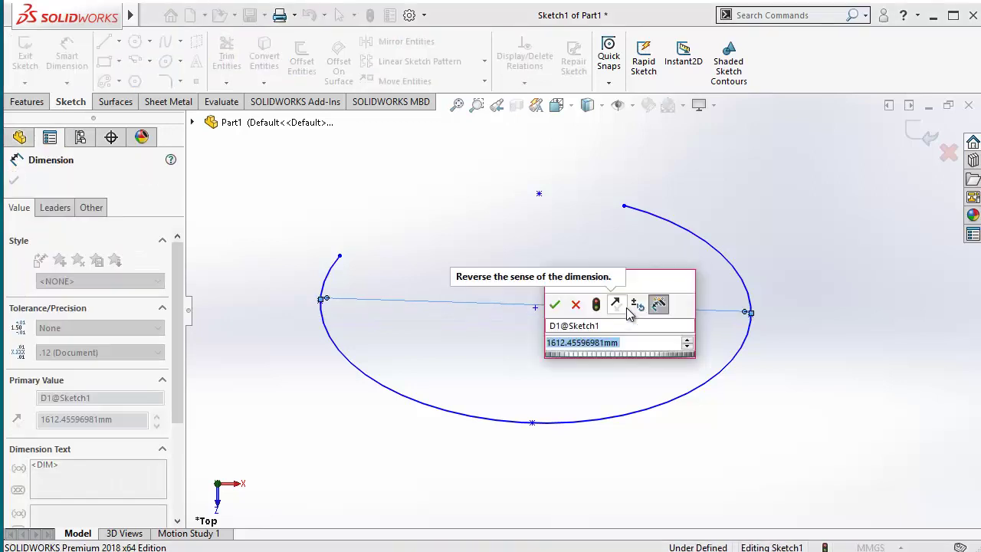
text(1500)
key(Return)
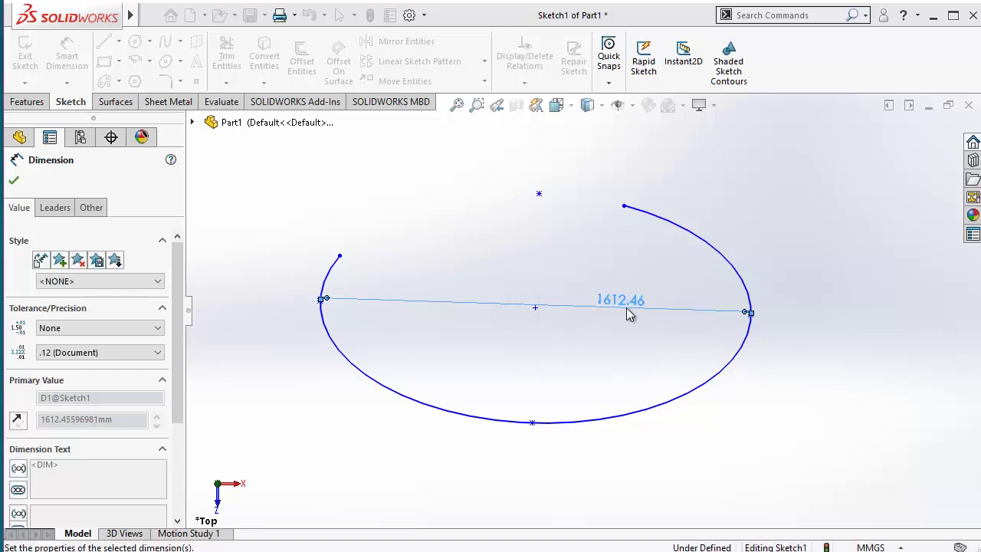
Step: Dimension the partial ellipse's minor axis as 800
click(535, 307)
click(538, 201)
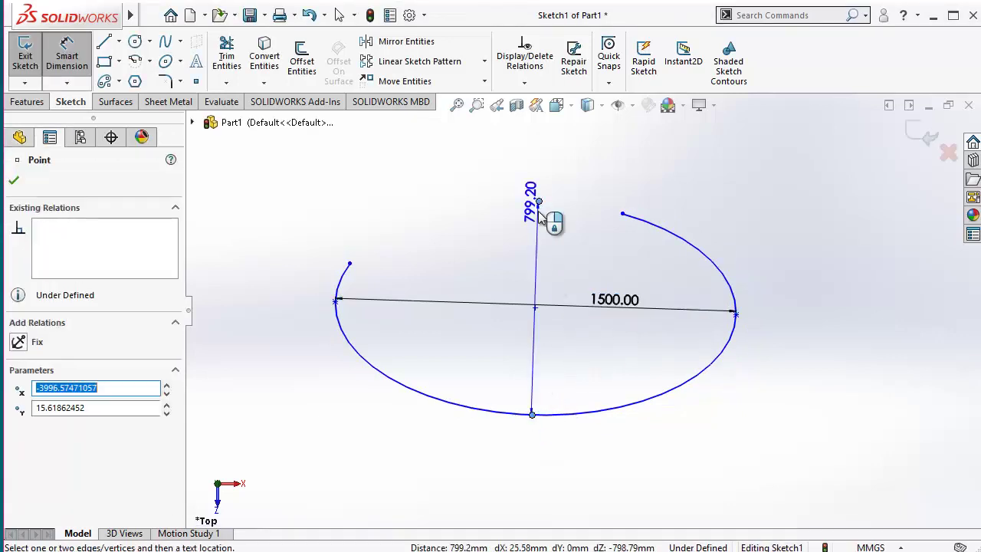
click(540, 286)
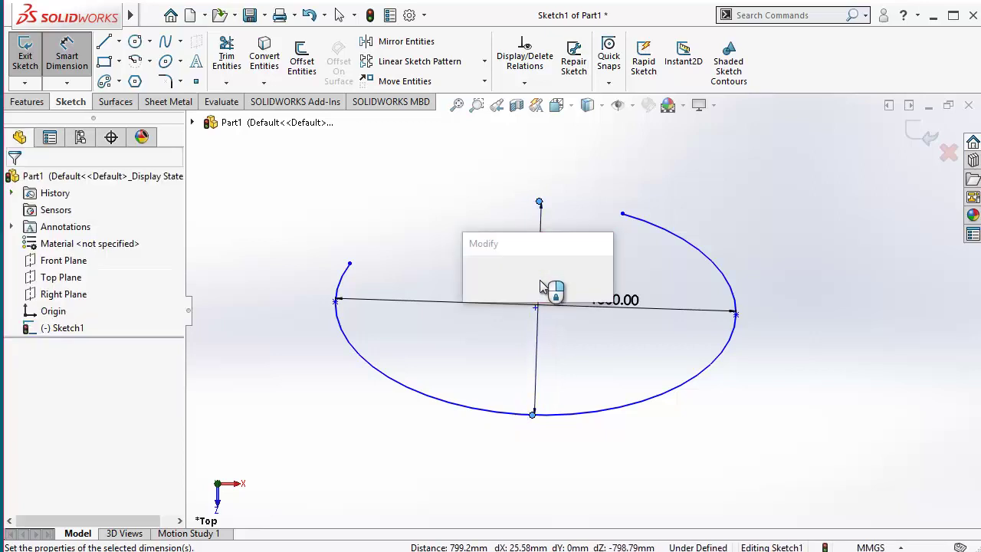
text(800)
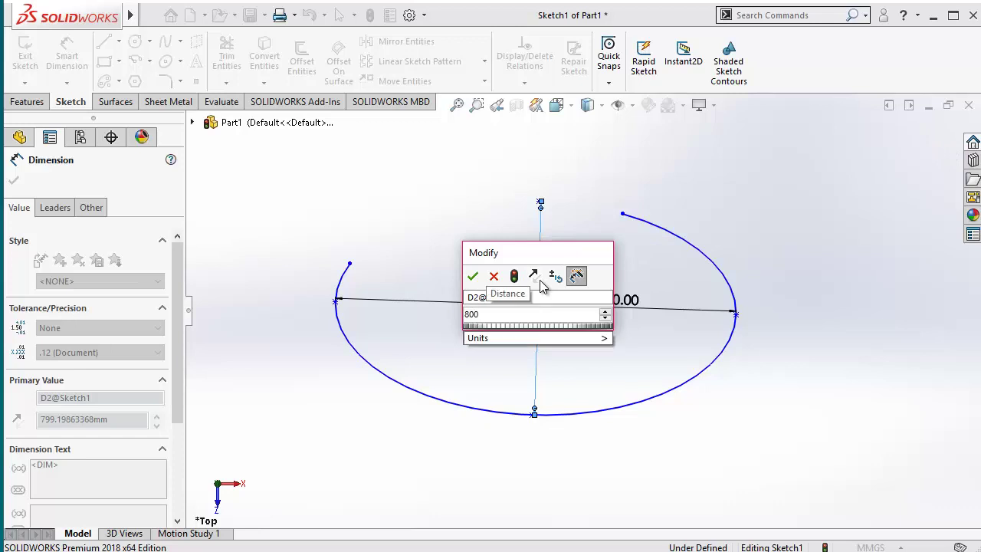
key(Return)
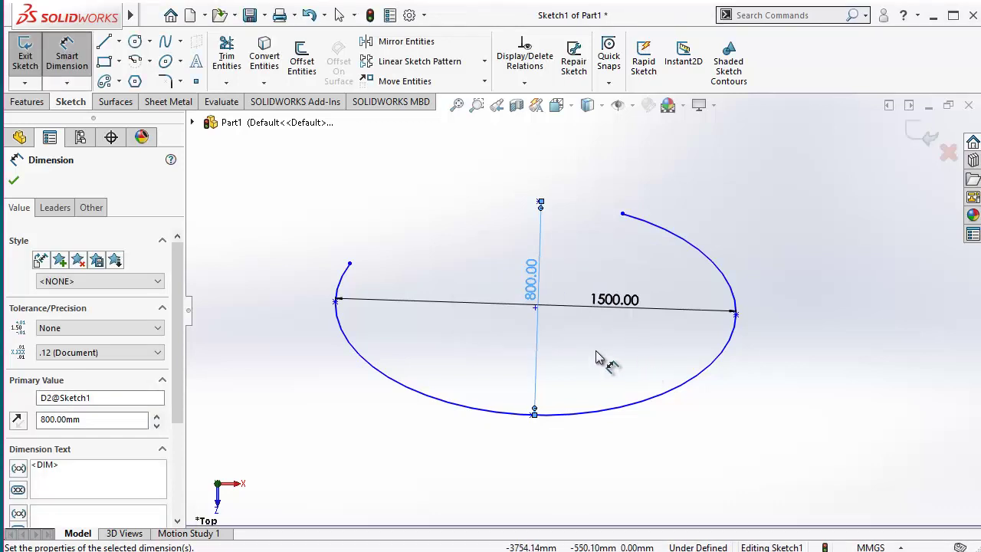
click(593, 350)
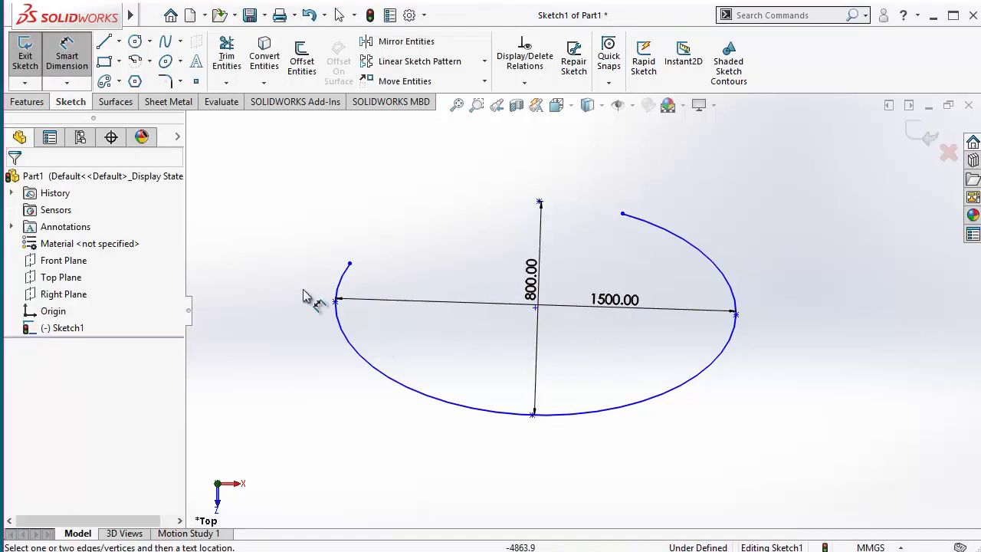
Step: Set the distance between the arc's two endpoints to 1000, then select the partial ellipse
click(350, 265)
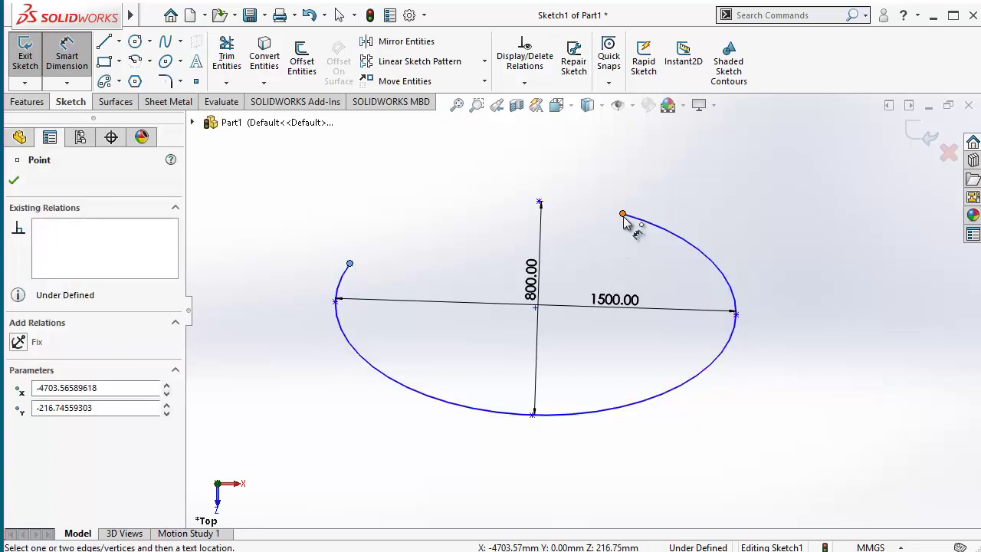
click(622, 214)
click(602, 419)
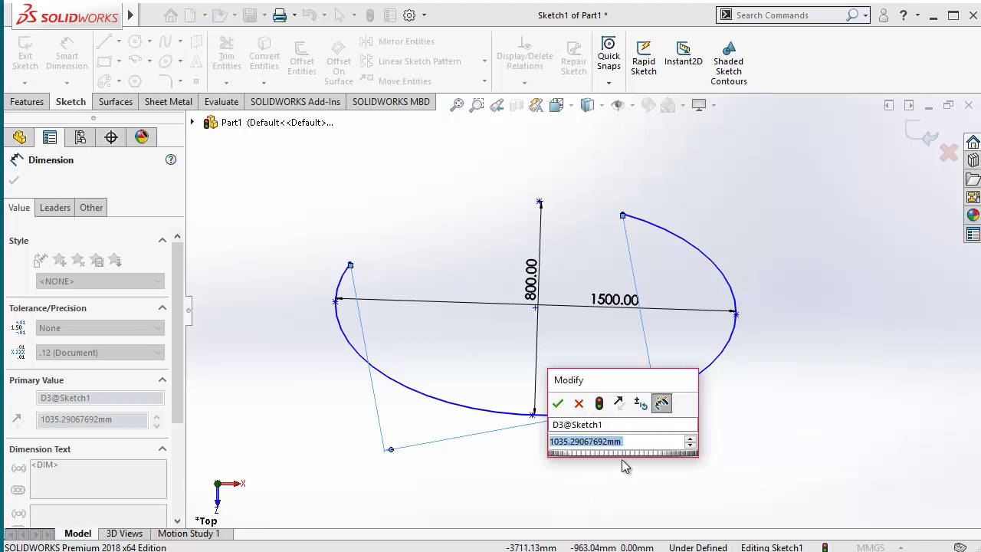
text(1000)
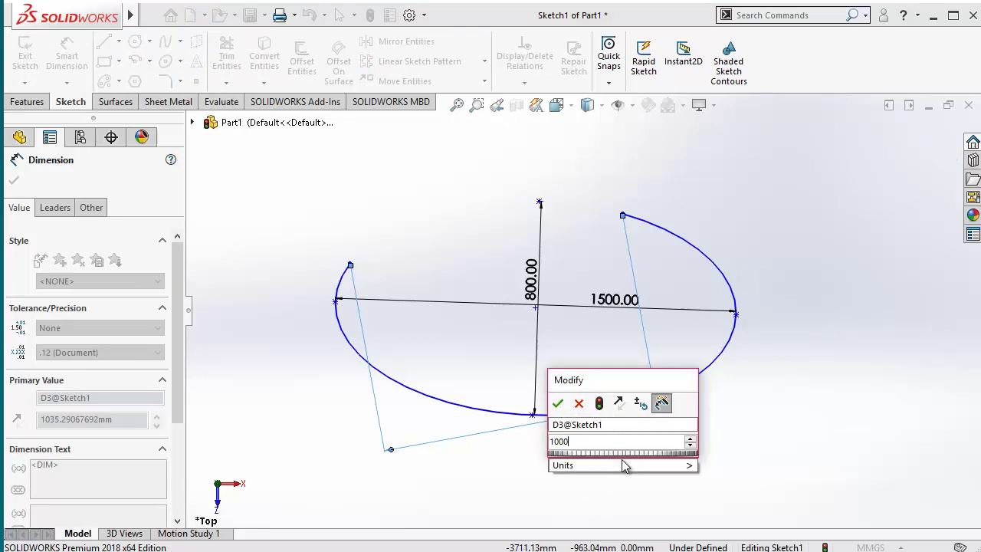
key(Return)
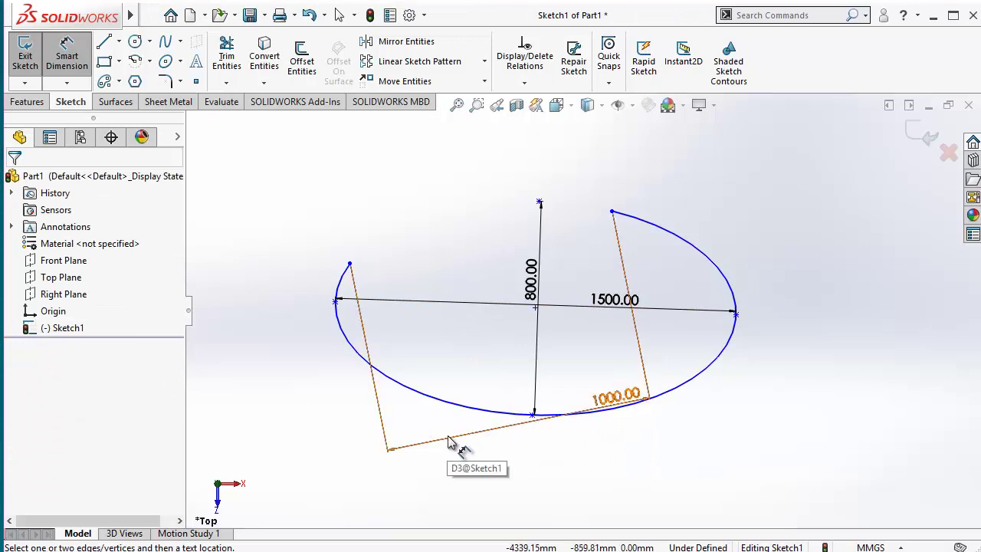
key(Escape)
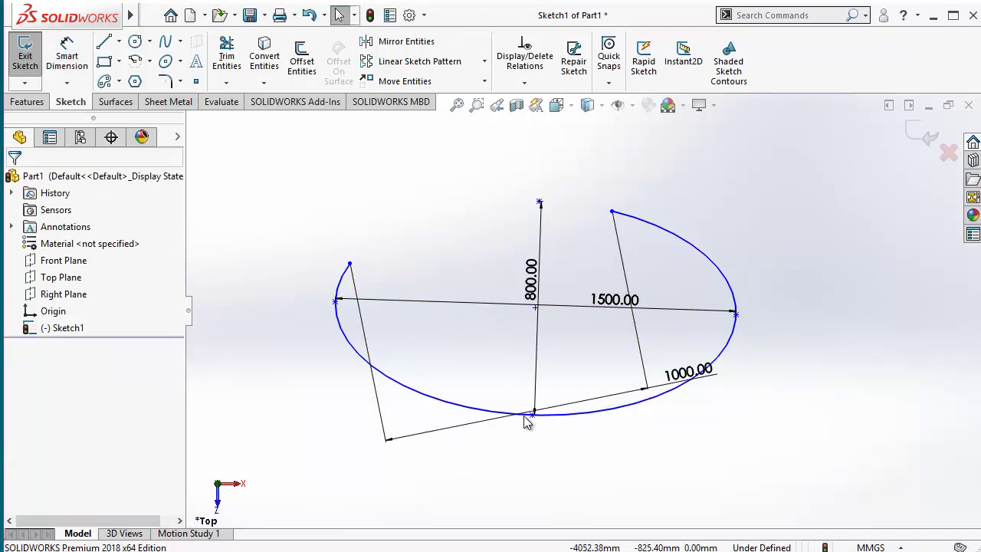
click(434, 402)
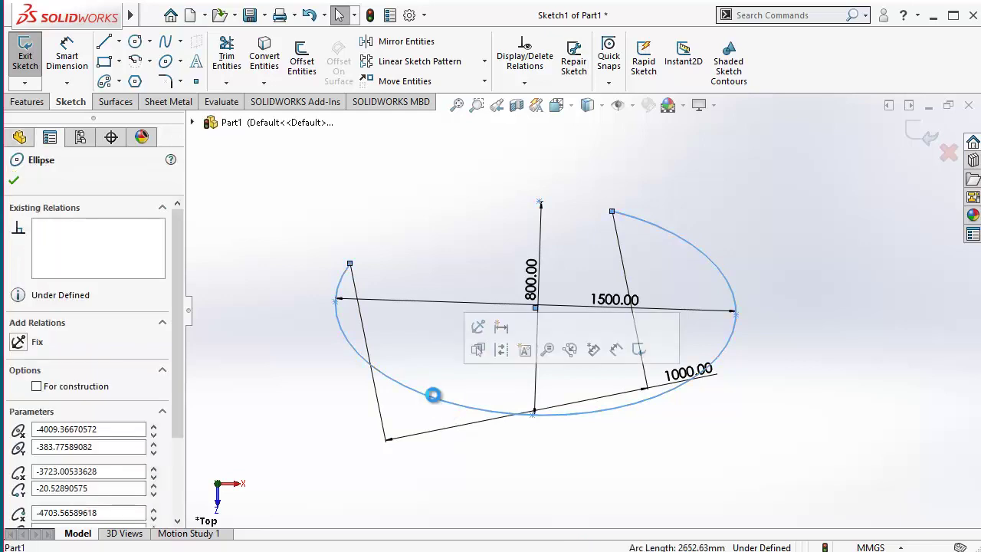
Step: Delete the partial ellipse and pick the Parabola tool
key(Delete)
click(408, 287)
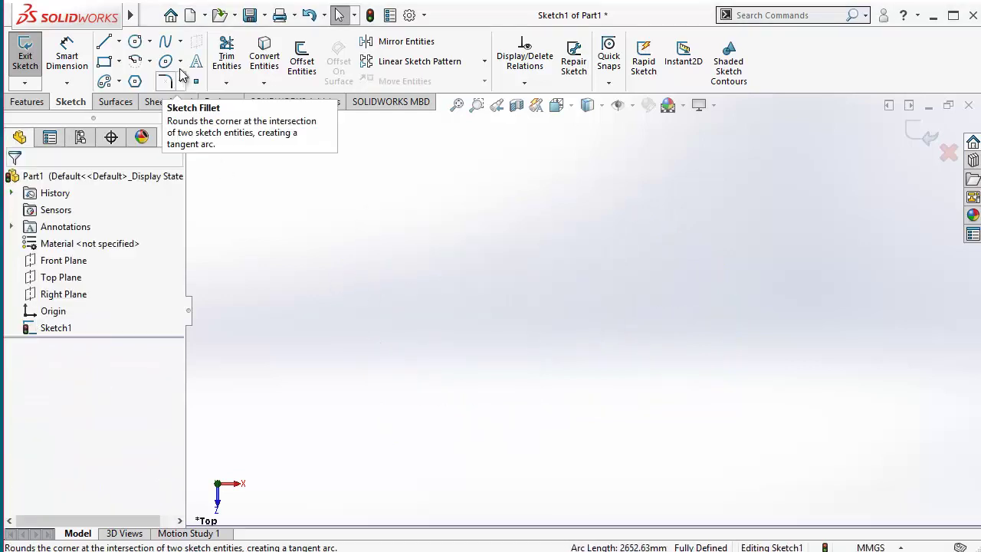
click(180, 61)
click(186, 118)
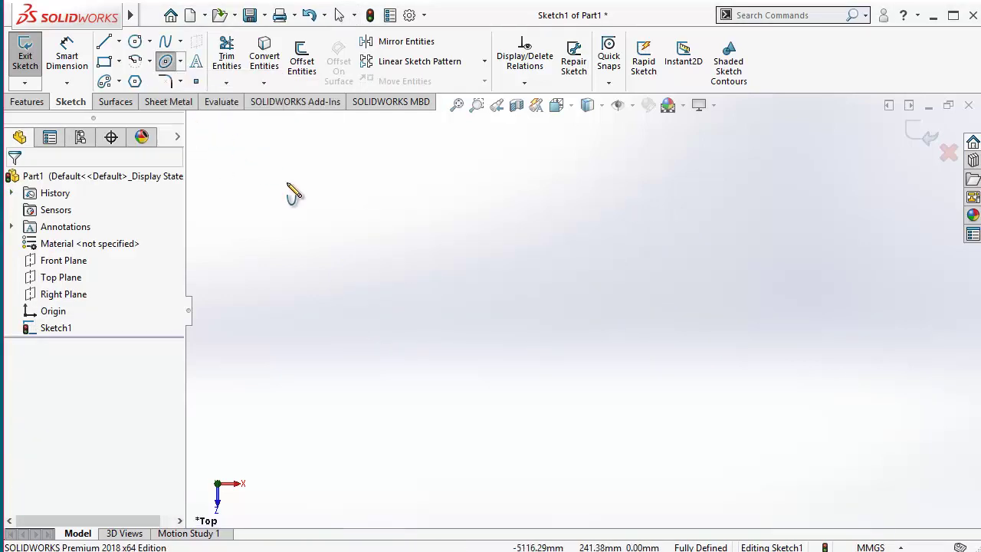
Step: Draw a parabola with its focus, a vertex to the left, then lower and upper endpoints
click(526, 270)
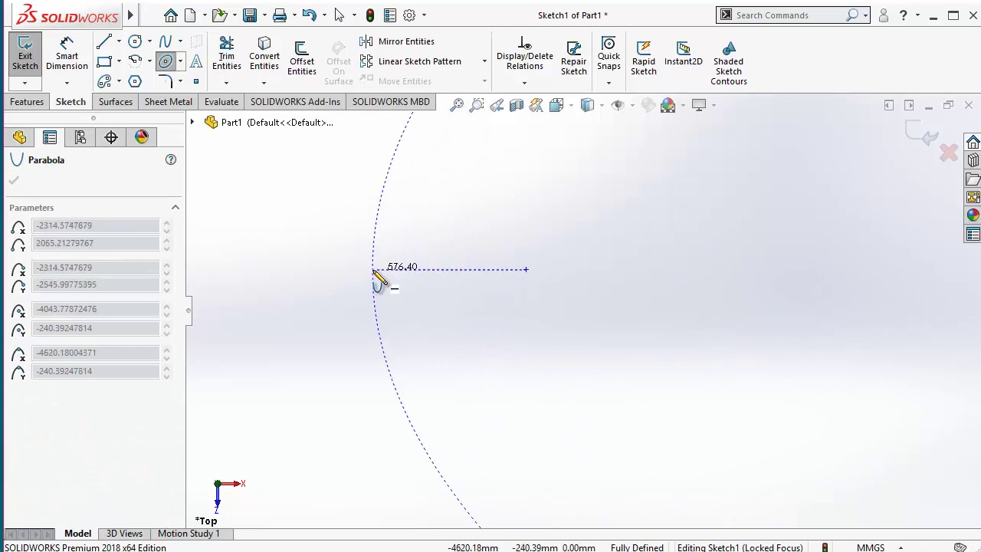
click(374, 271)
scroll(589, 383, up, 4)
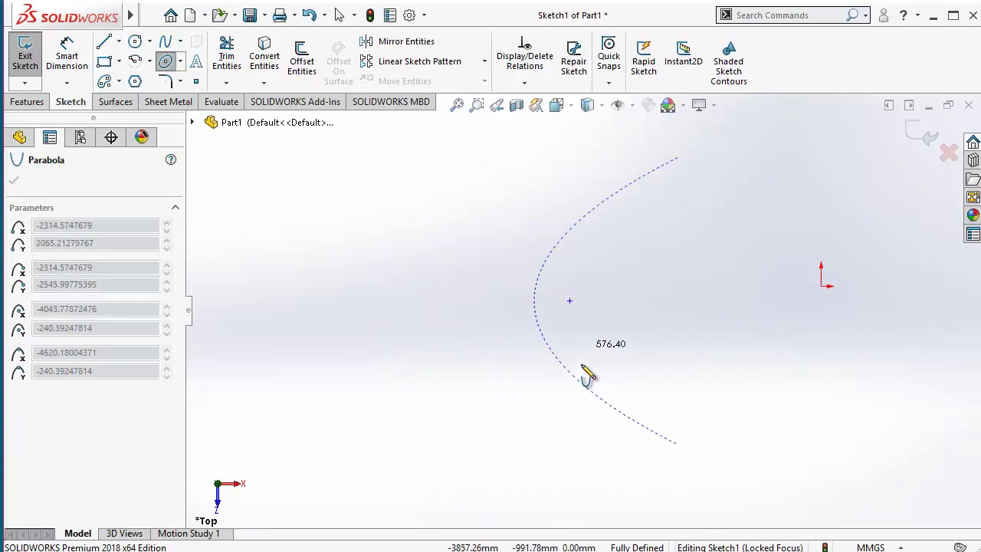
scroll(663, 350, up, 1)
scroll(659, 356, down, 3)
scroll(629, 399, up, 1)
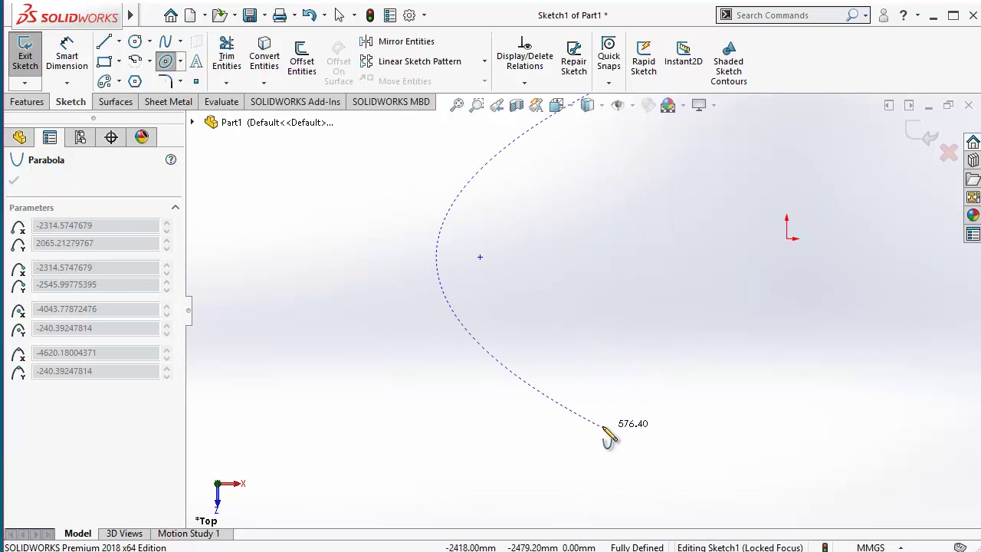
click(596, 426)
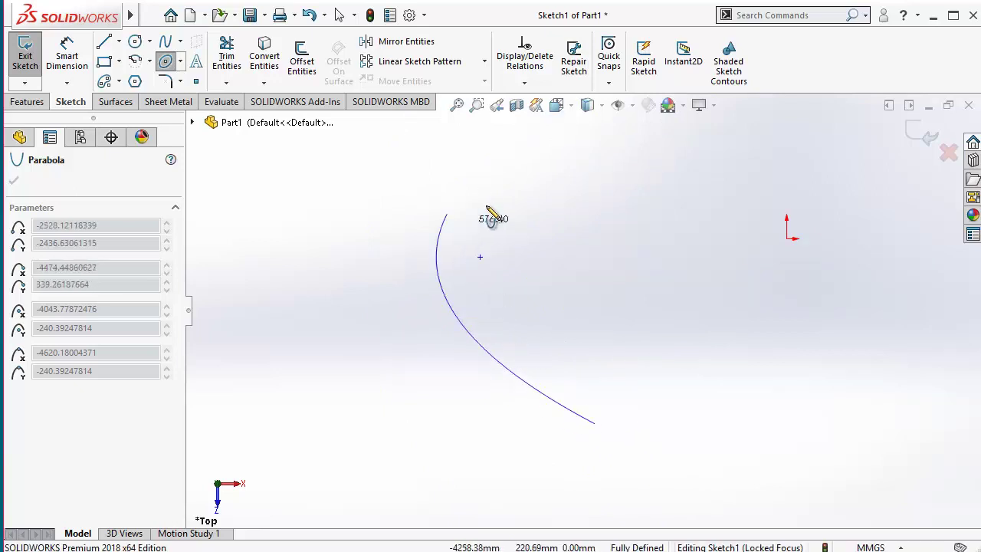
scroll(550, 222, up, 2)
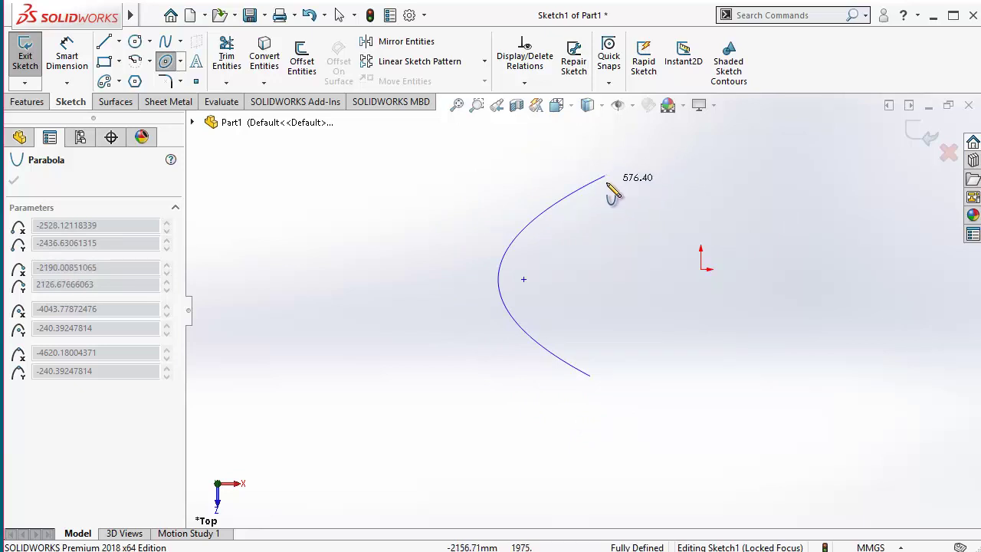
click(627, 169)
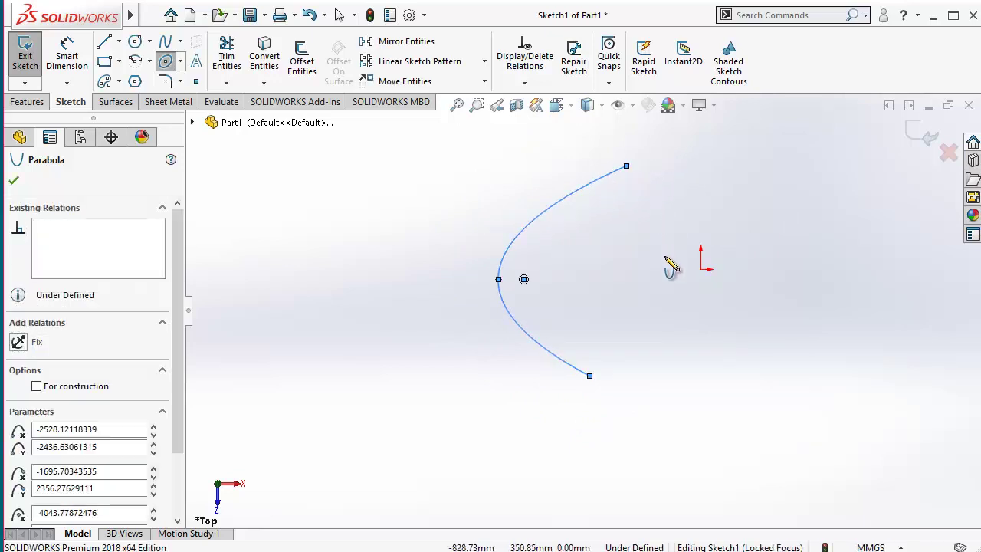
Step: Sketch three angled ray lines meeting the parabola's lower arm, vertex area and upper arm
key(Escape)
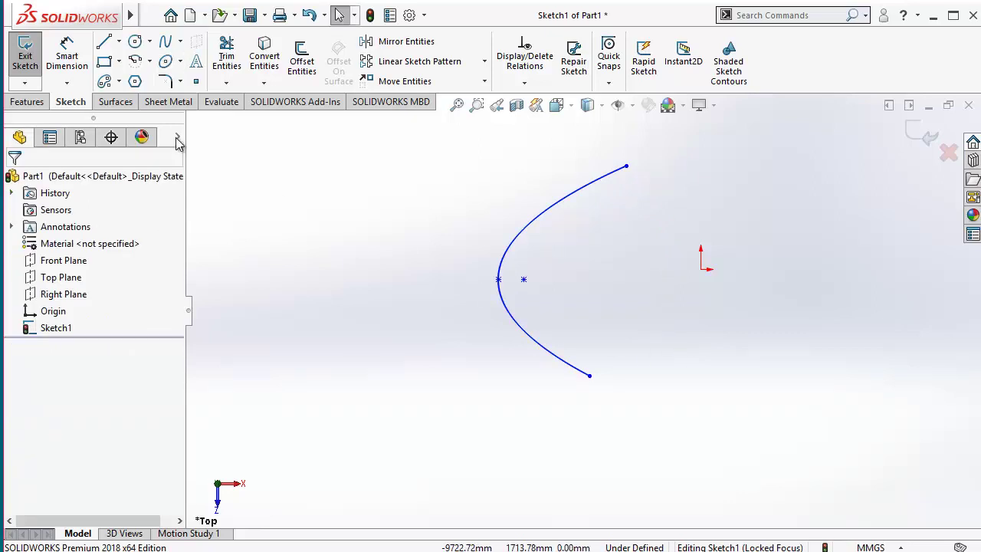
click(104, 42)
click(645, 358)
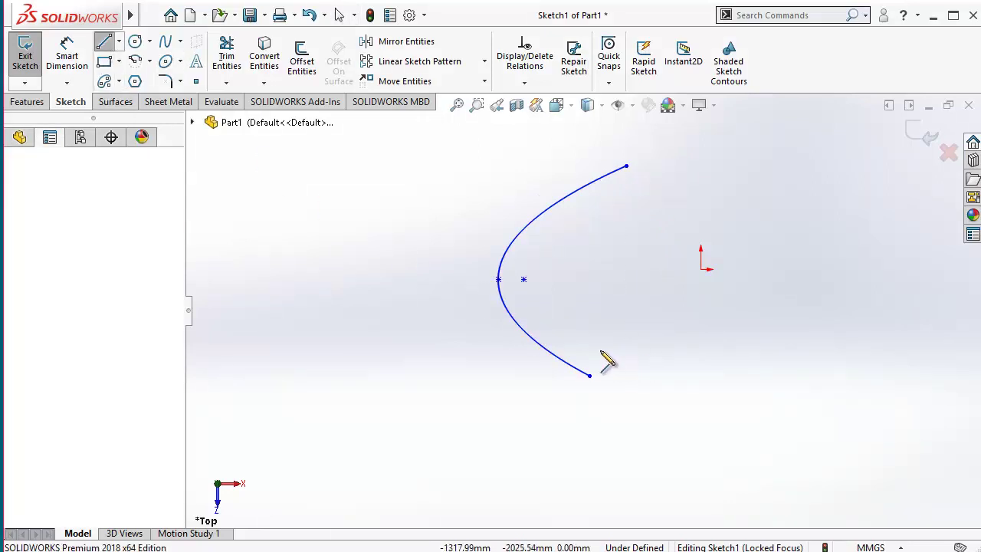
click(534, 340)
key(Escape)
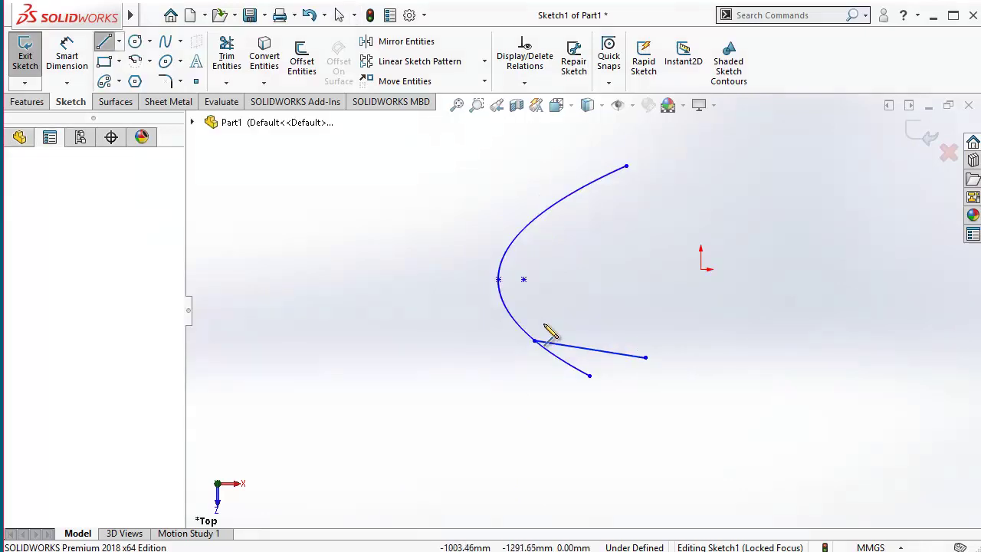
click(502, 258)
click(660, 326)
key(Escape)
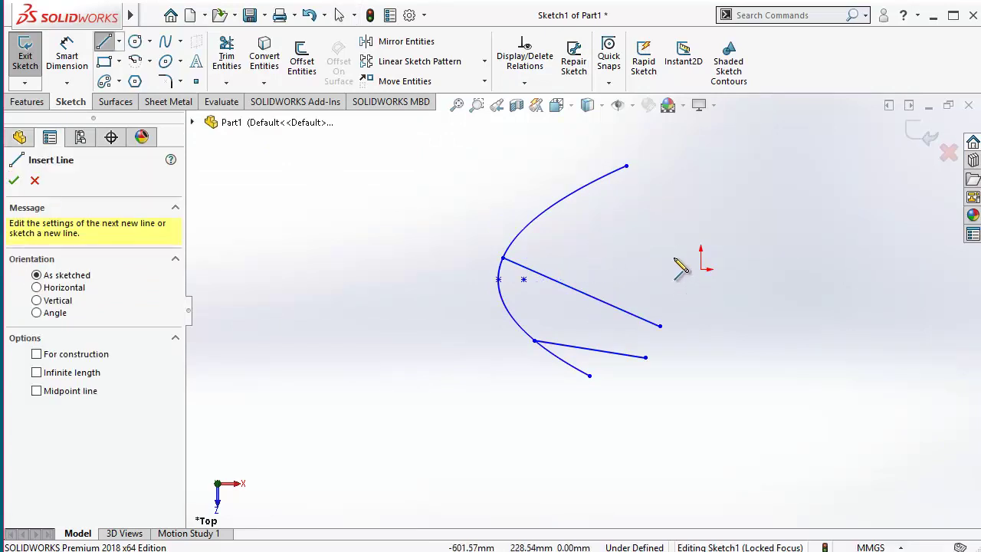
click(700, 184)
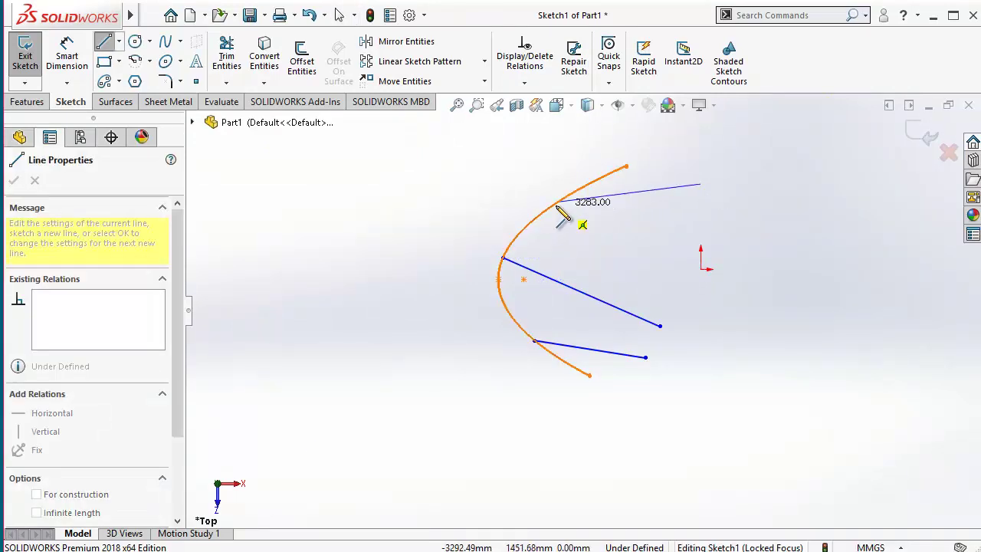
click(555, 205)
key(Escape)
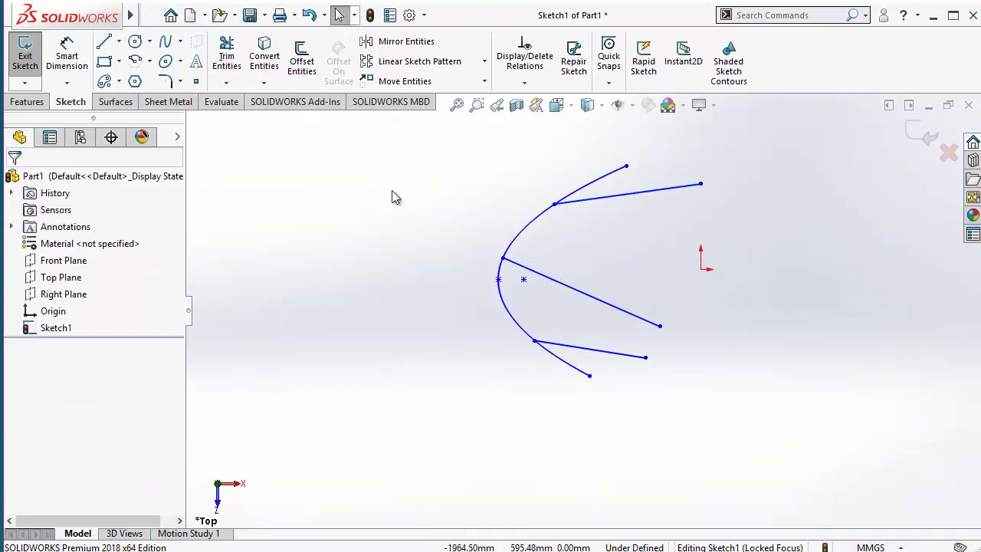
Step: Draw three horizontal lines running right from the ray meeting points, then box-select the sketch
click(104, 42)
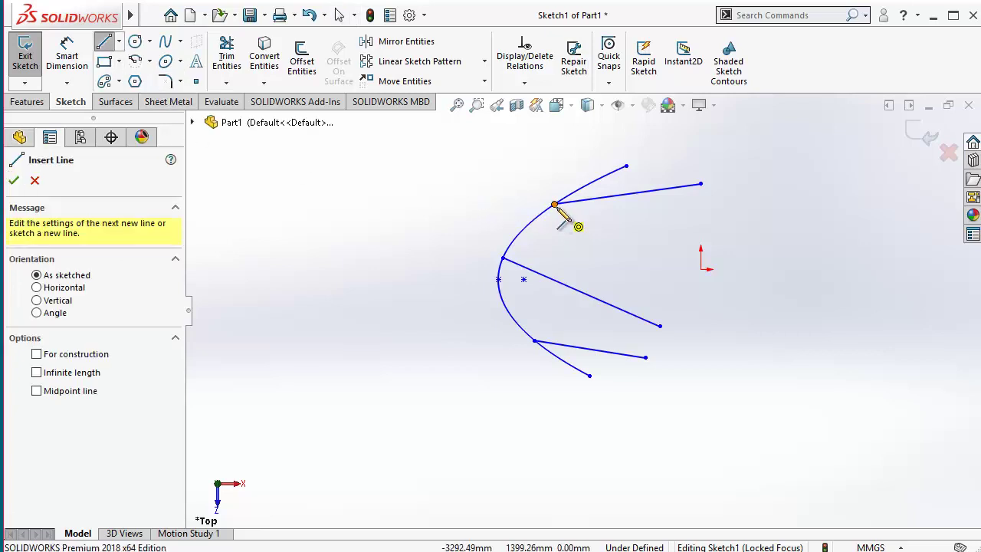
click(555, 204)
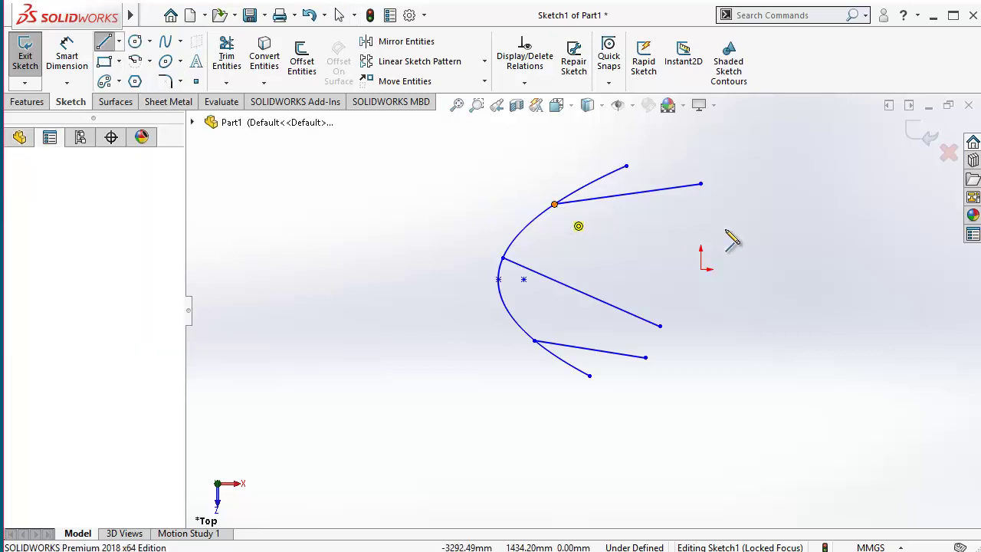
click(804, 206)
key(Escape)
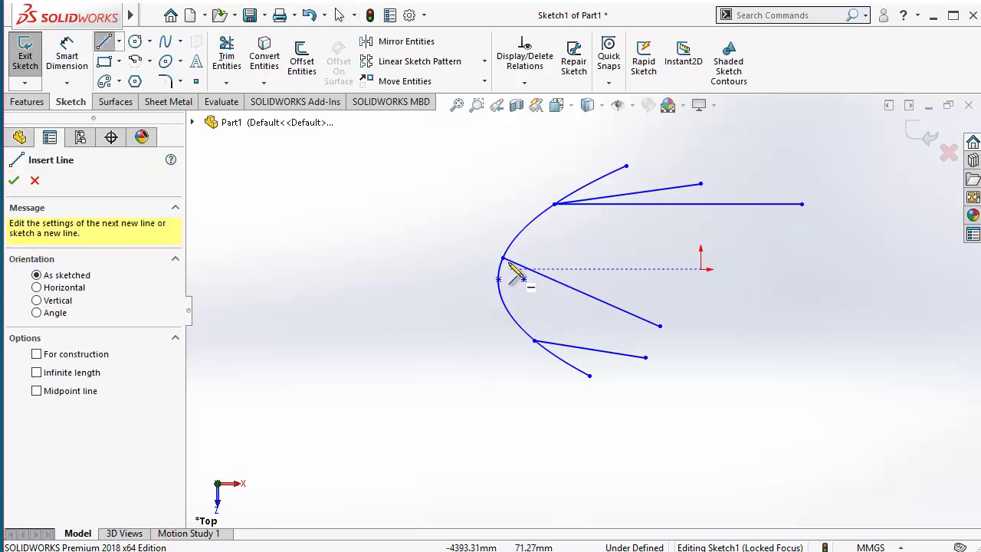
click(503, 258)
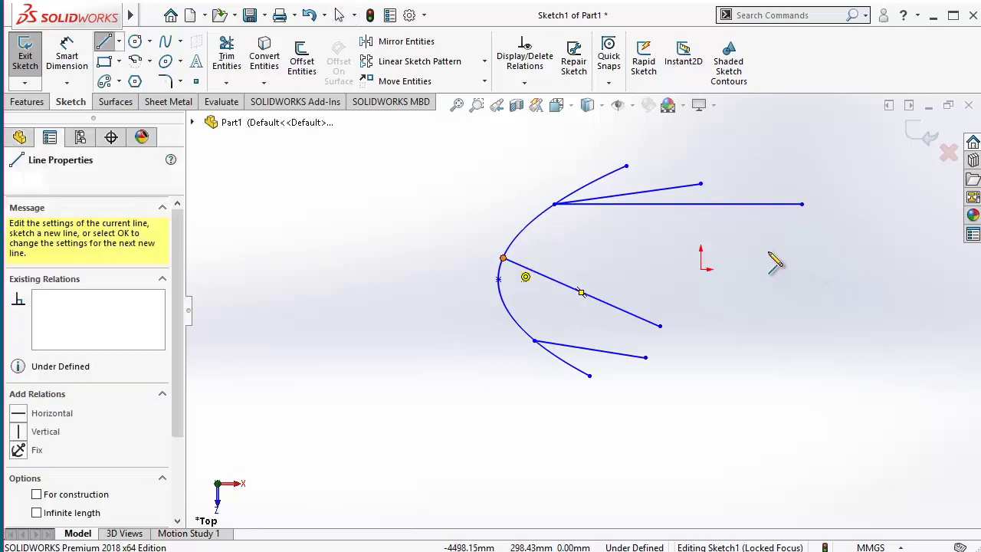
click(813, 258)
key(Escape)
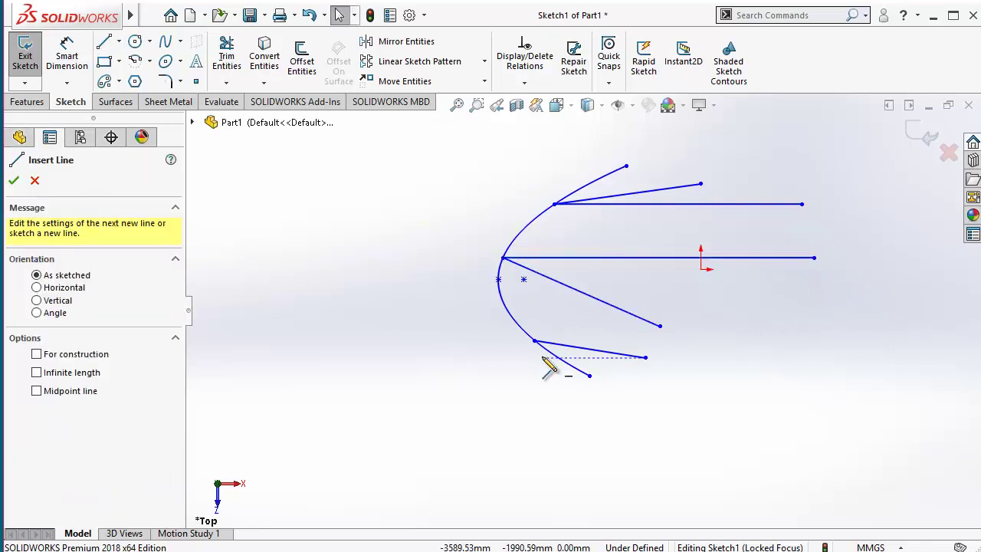
click(535, 341)
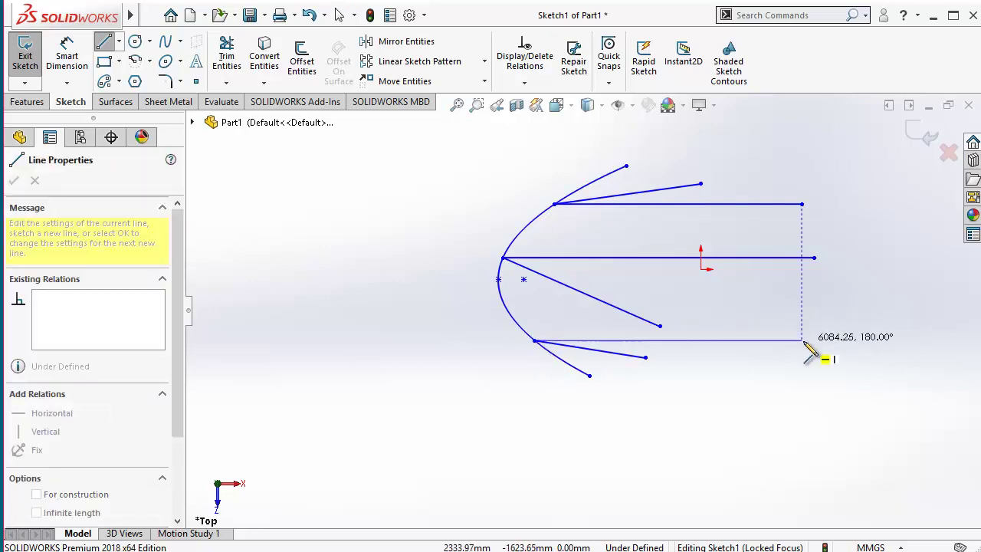
click(830, 341)
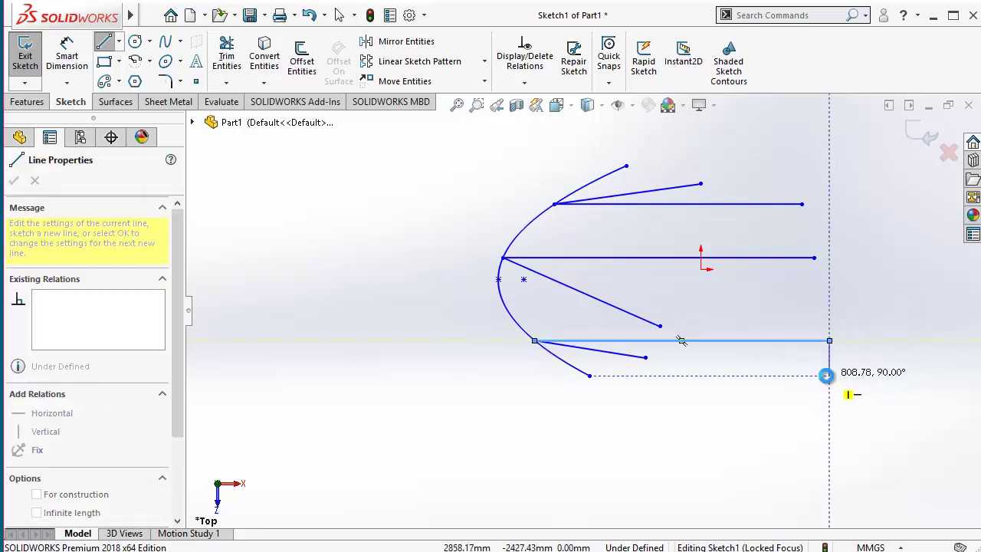
key(Escape)
key(Escape)
scroll(573, 275, up, 2)
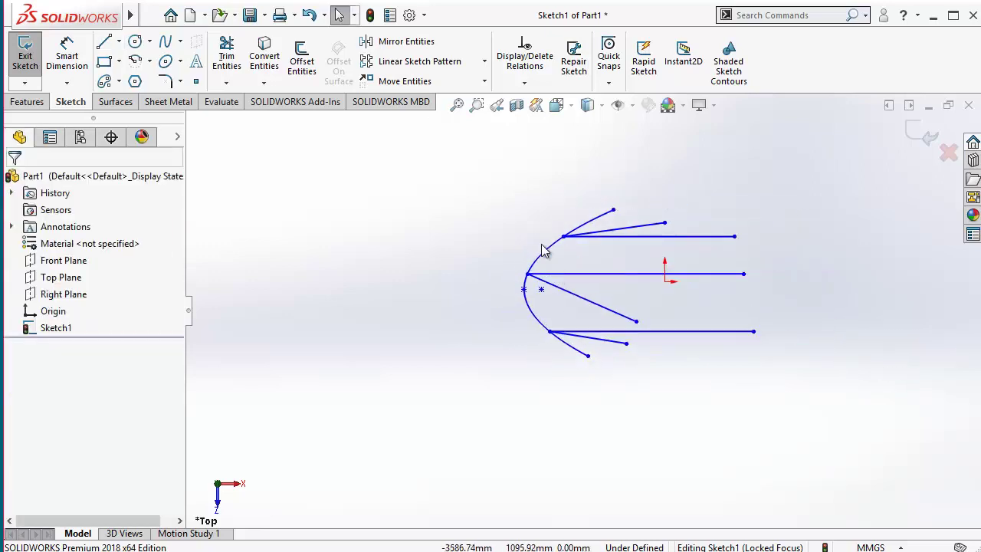
mouse_move(474, 176)
mouse_down()
mouse_move(806, 407)
mouse_move(782, 406)
mouse_up()
Step: Delete all sketch geometry and pick the Parabola tool
key(Delete)
click(180, 62)
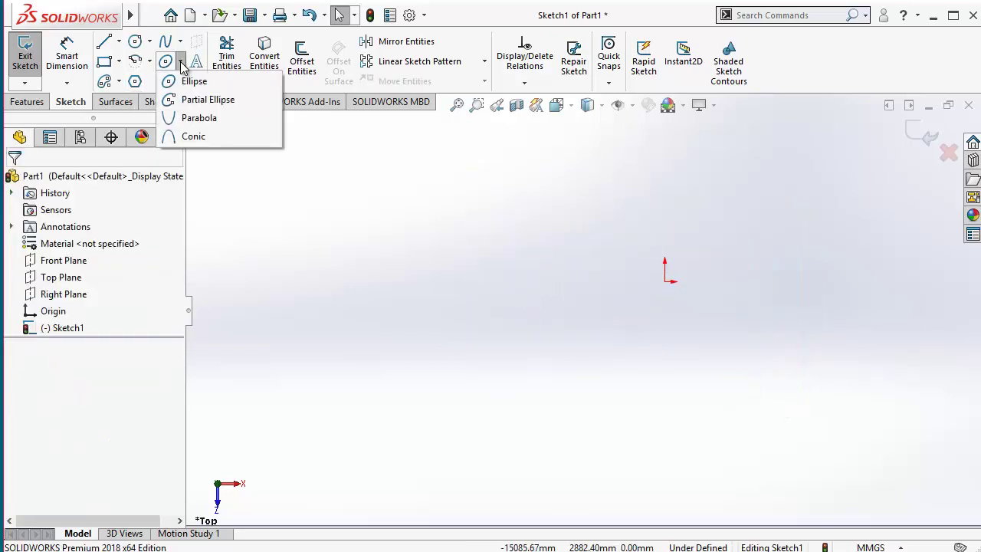
click(188, 116)
Step: Draw a leftward-opening parabola with its vertex beside the origin, dismissing the invalid-geometry warning
click(459, 282)
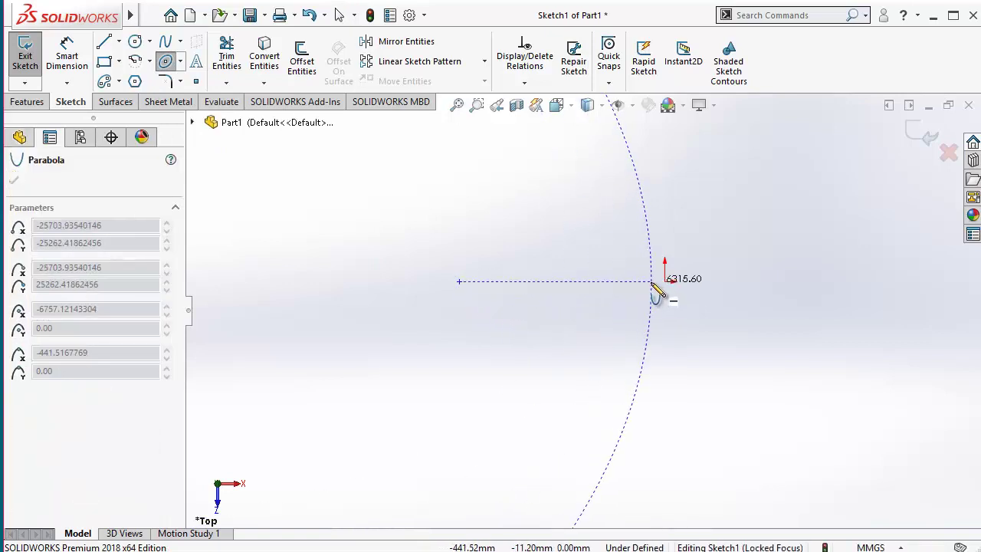
scroll(653, 287, up, 3)
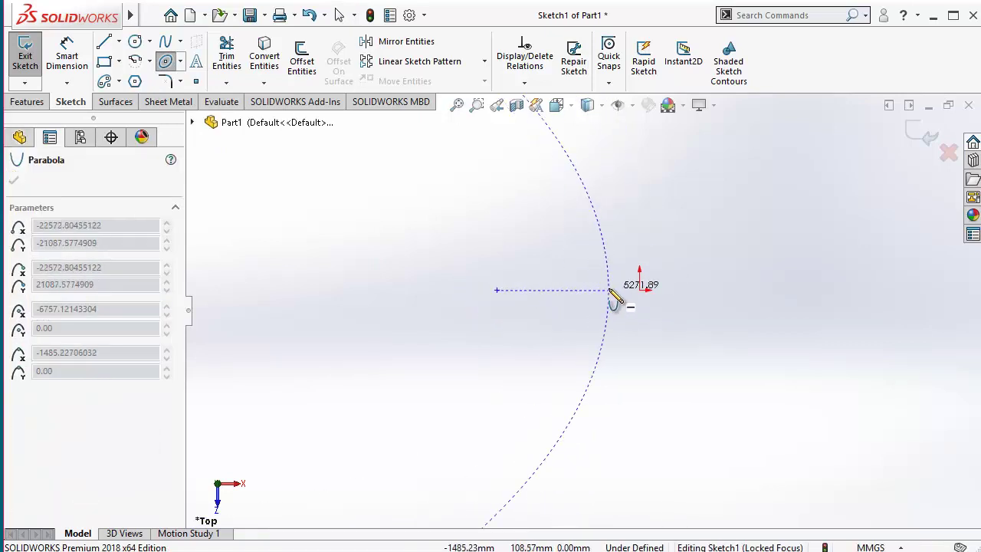
click(604, 318)
scroll(605, 322, up, 5)
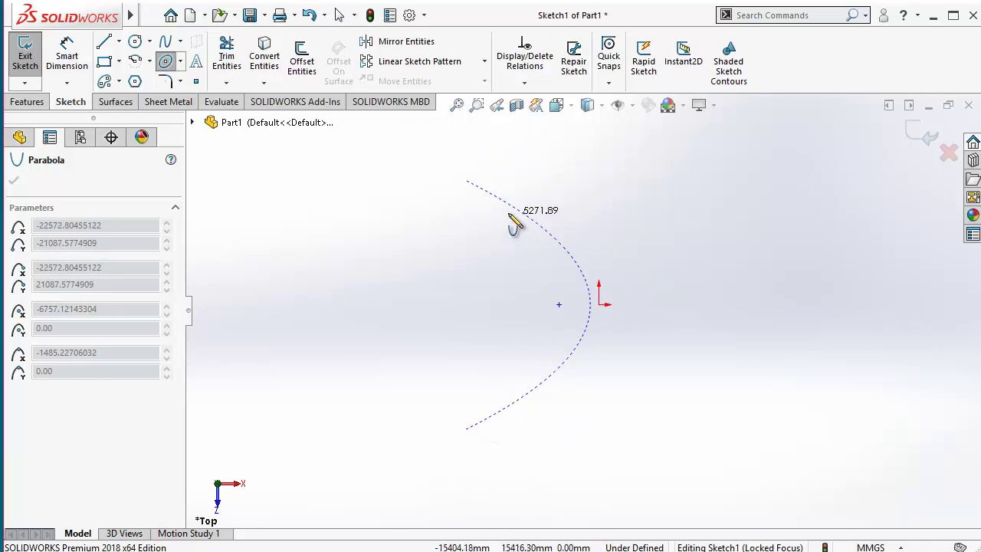
click(474, 185)
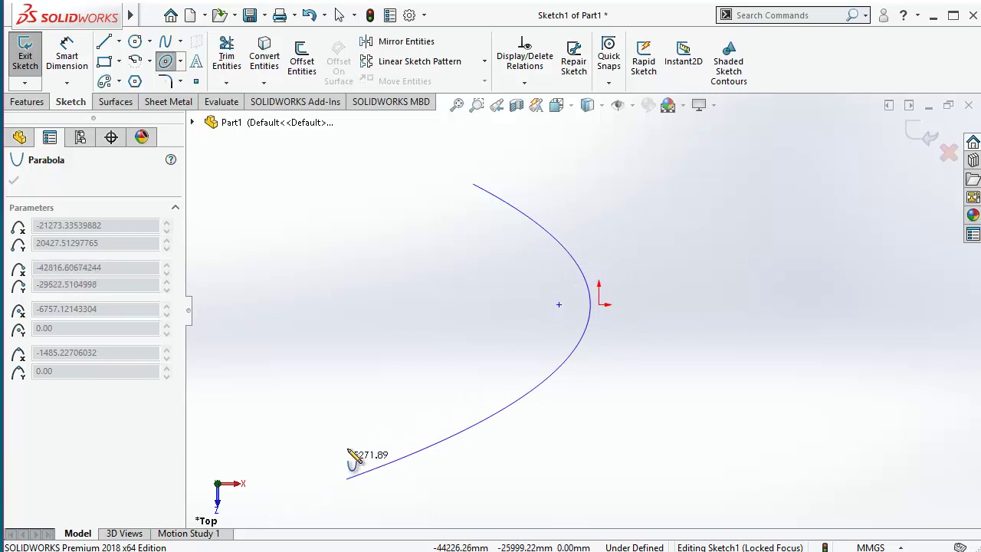
key(z)
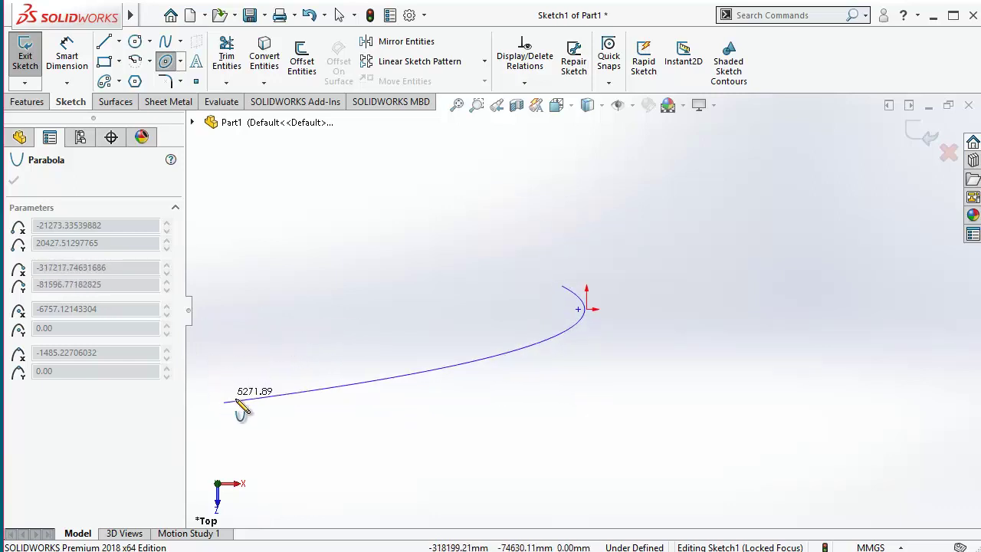
scroll(565, 340, down, 5)
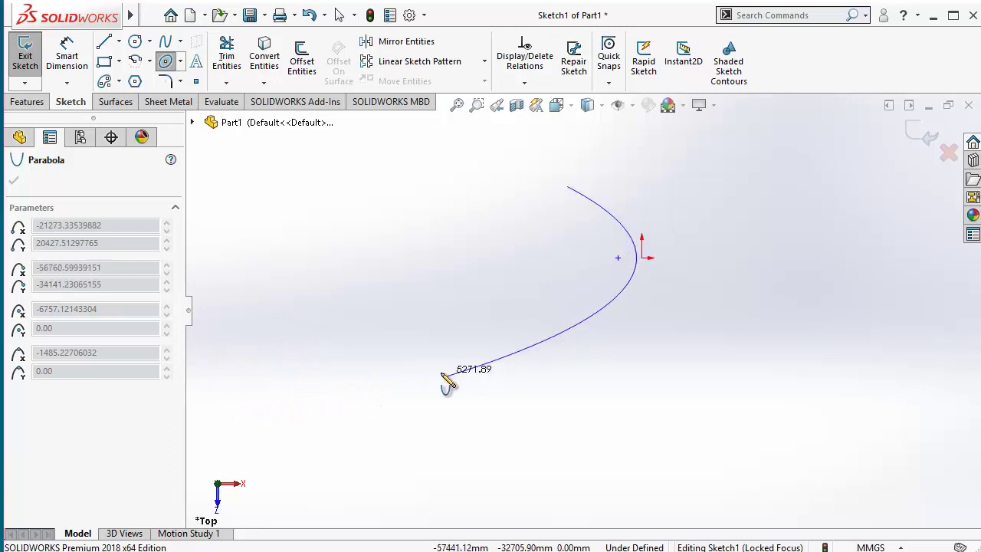
click(473, 391)
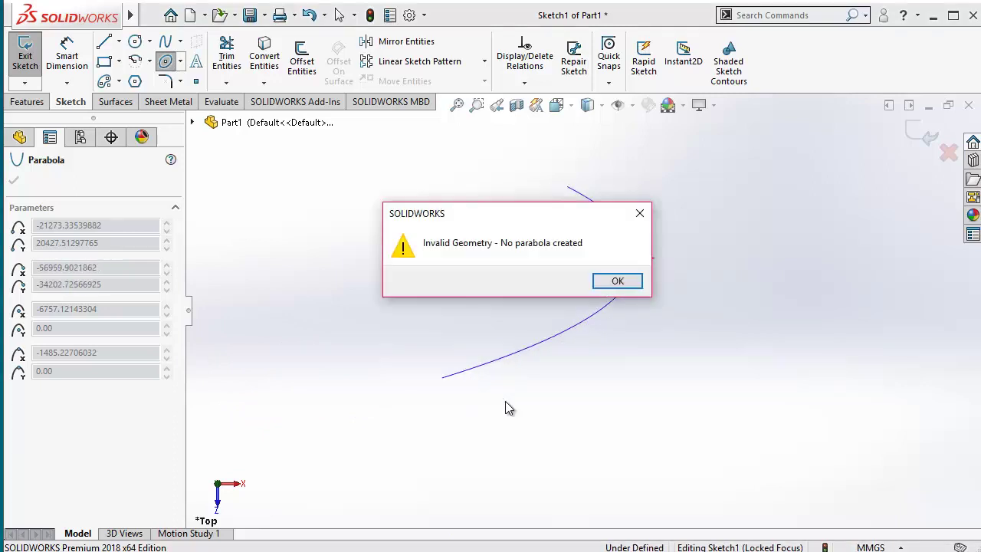
click(613, 285)
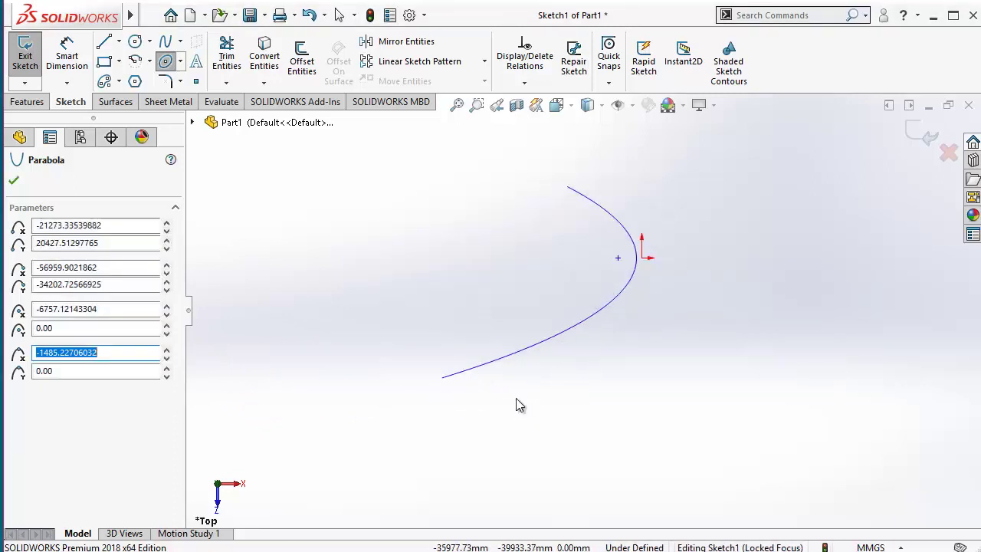
Step: Draw an upward-opening parabola below the origin by placing its focus, vertex and both end points
key(Escape)
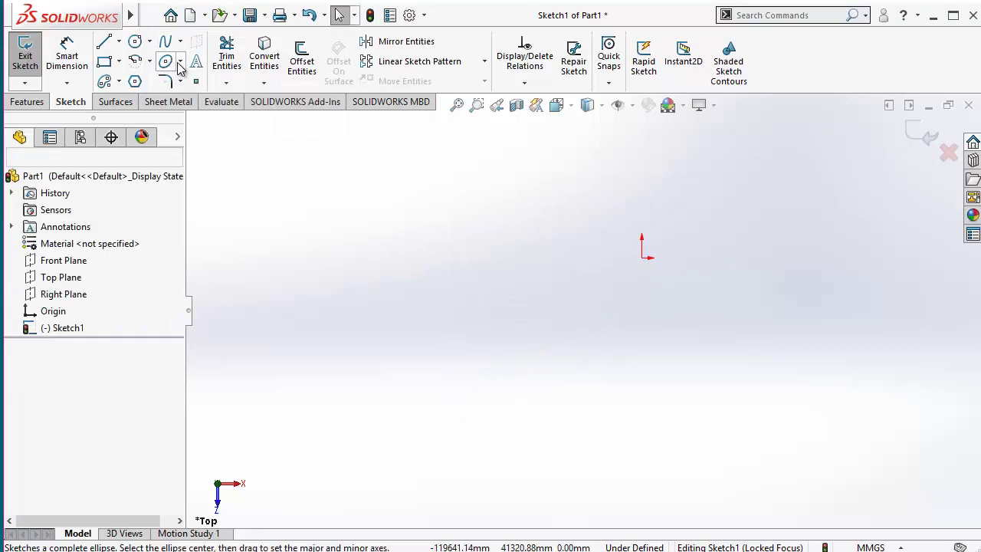
click(179, 61)
click(184, 118)
click(473, 297)
click(550, 362)
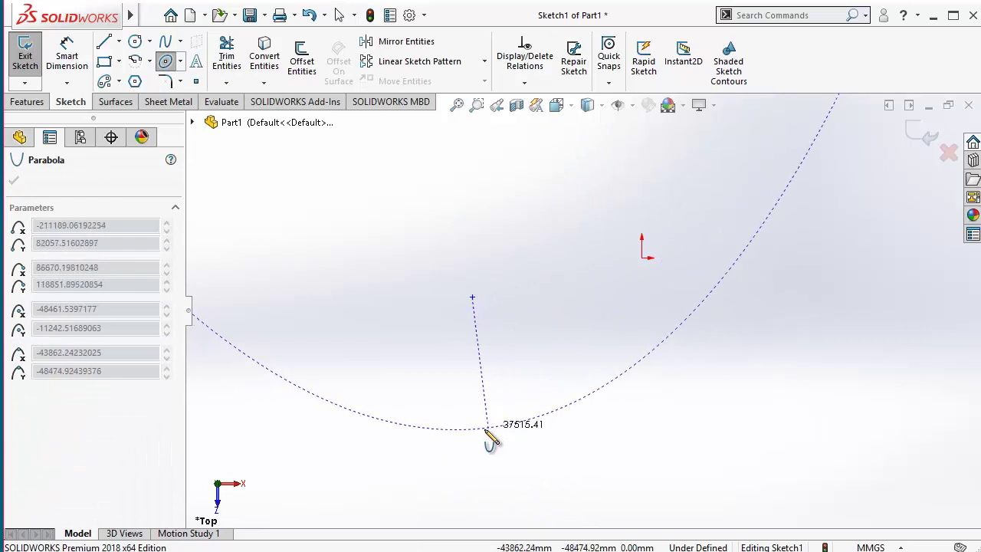
scroll(476, 440, up, 5)
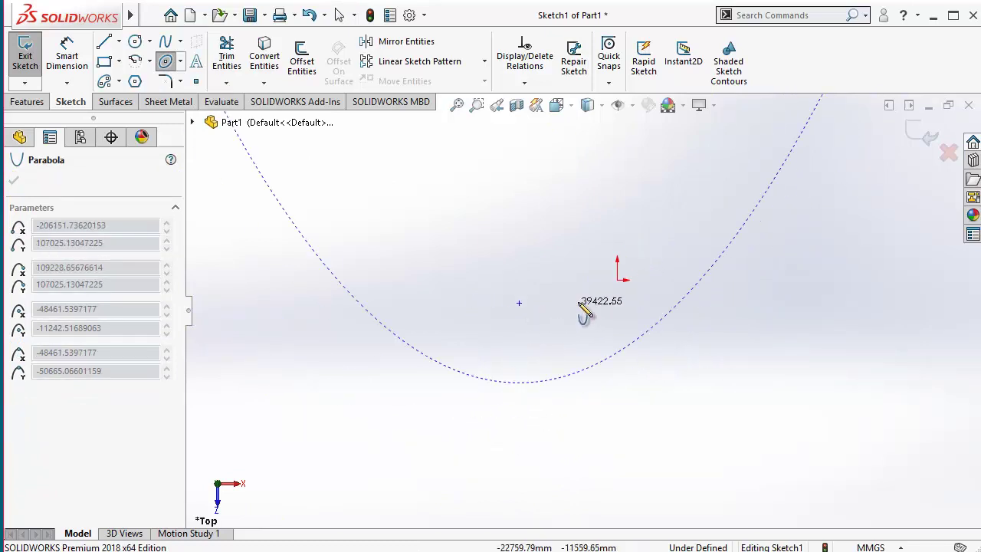
scroll(670, 249, down, 1)
scroll(672, 262, up, 2)
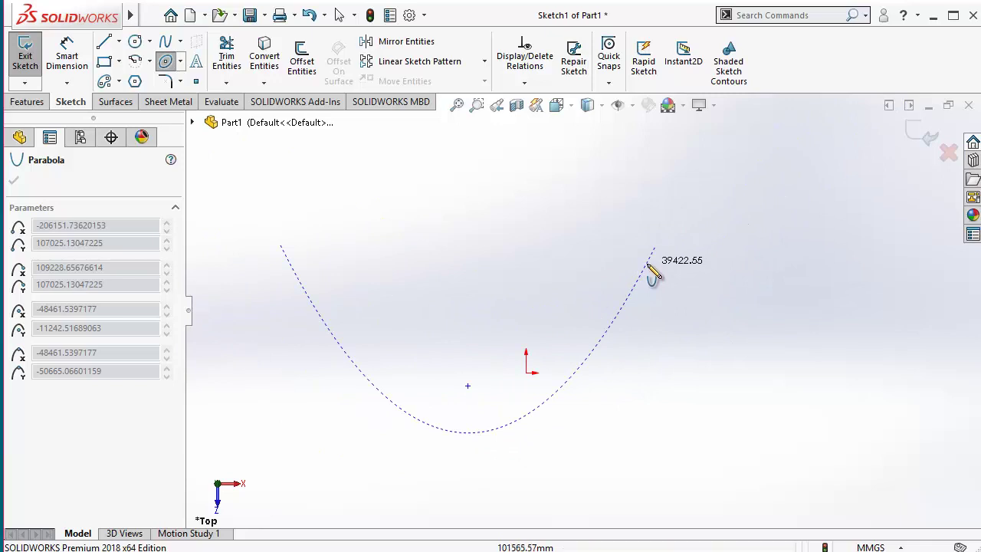
click(648, 267)
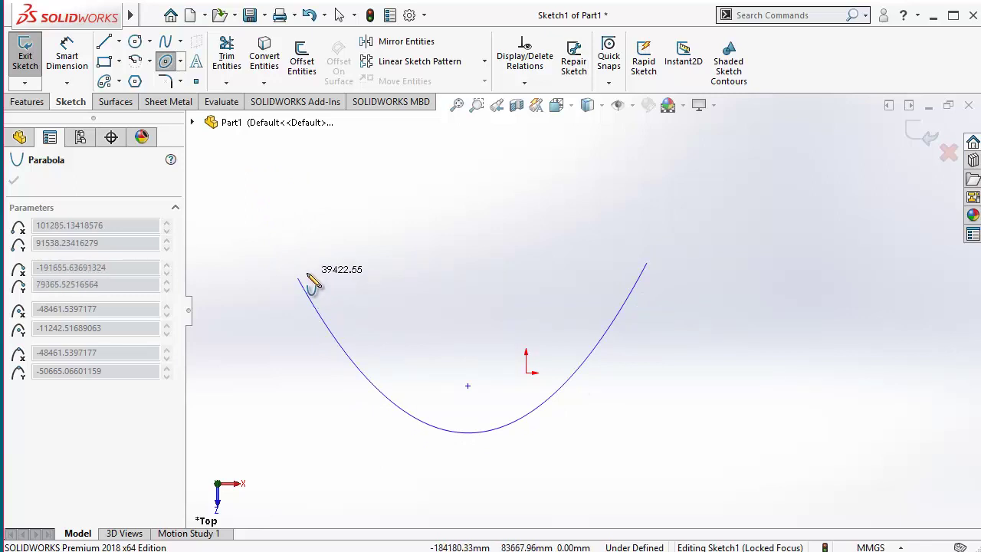
click(298, 278)
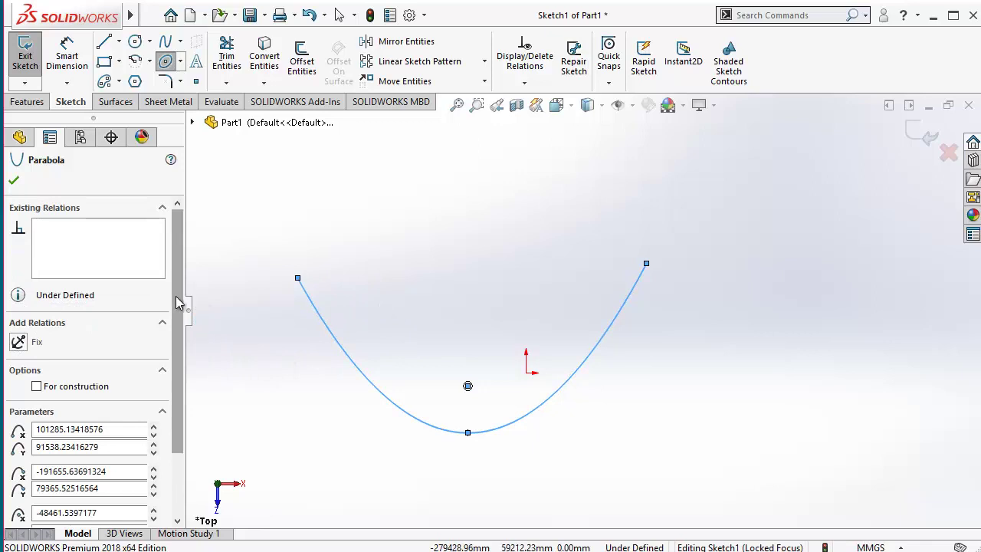
drag(176, 310, 181, 369)
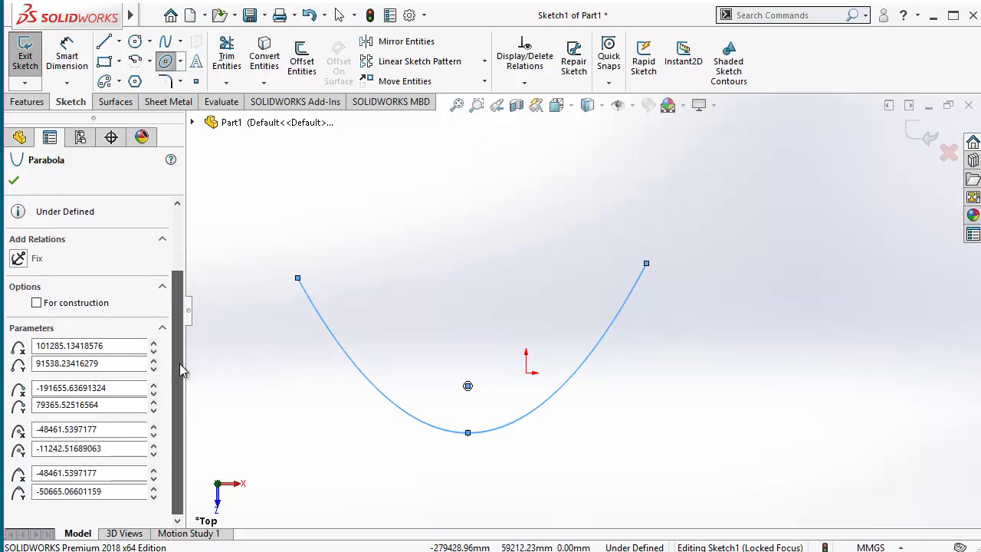
Step: Exit the parabola tool and delete the parabola from the sketch
key(Escape)
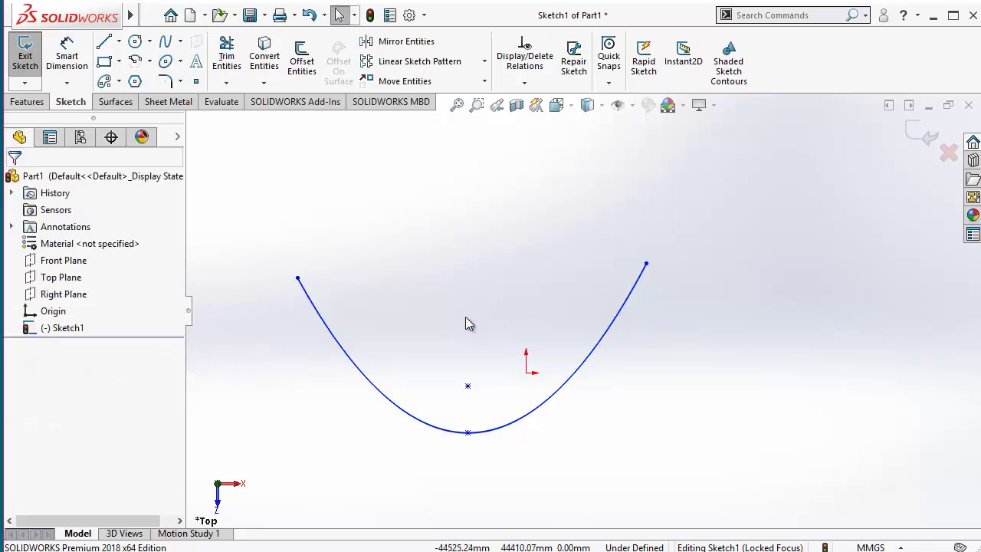
click(180, 81)
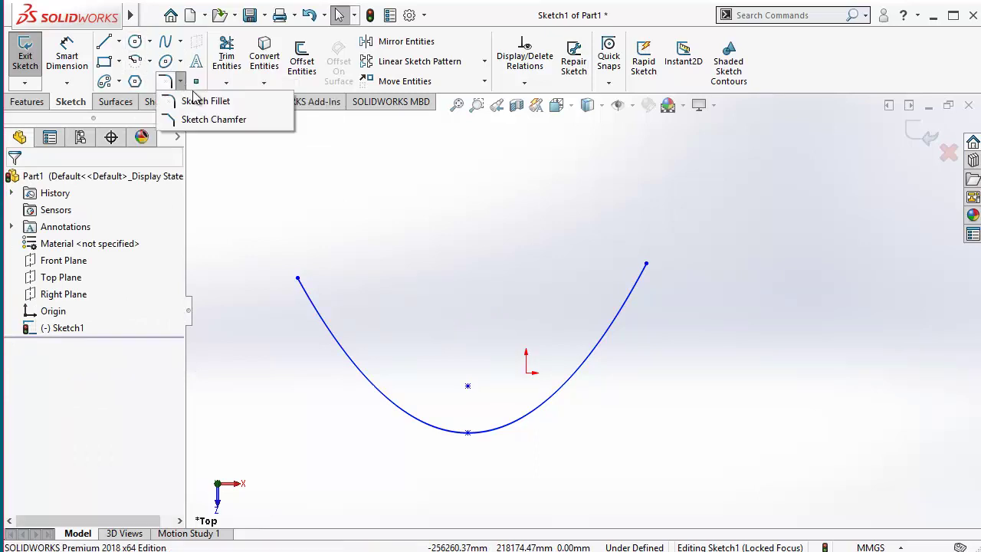
click(180, 61)
click(180, 62)
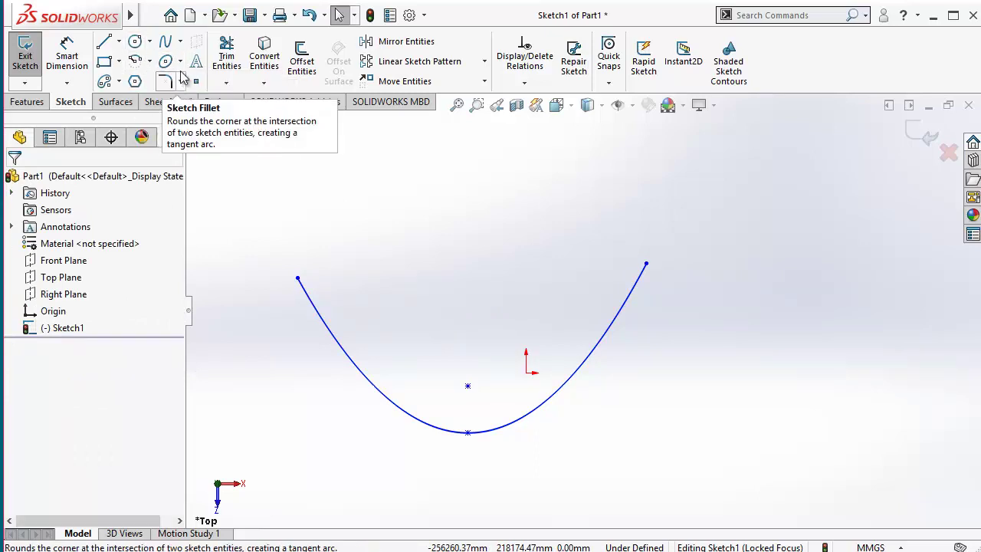
click(180, 62)
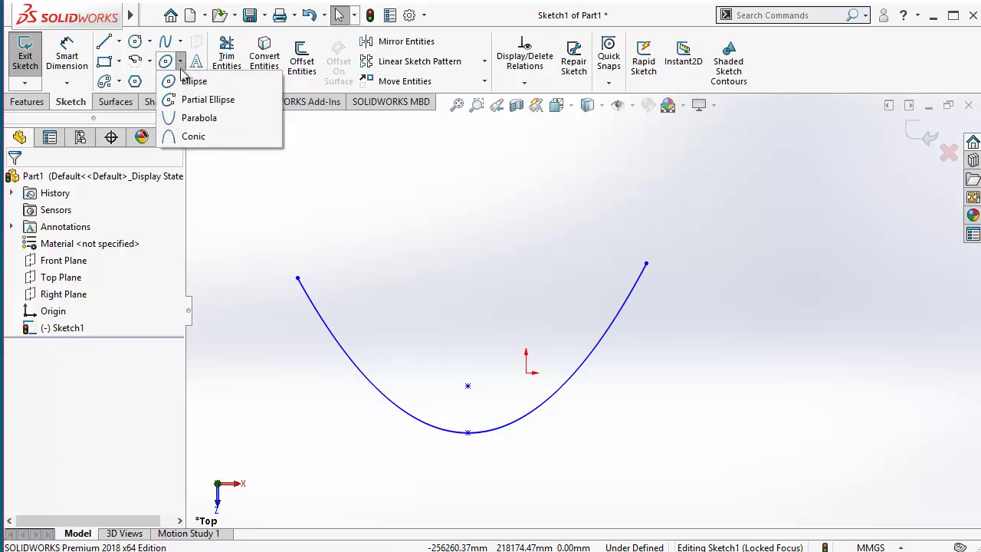
click(193, 138)
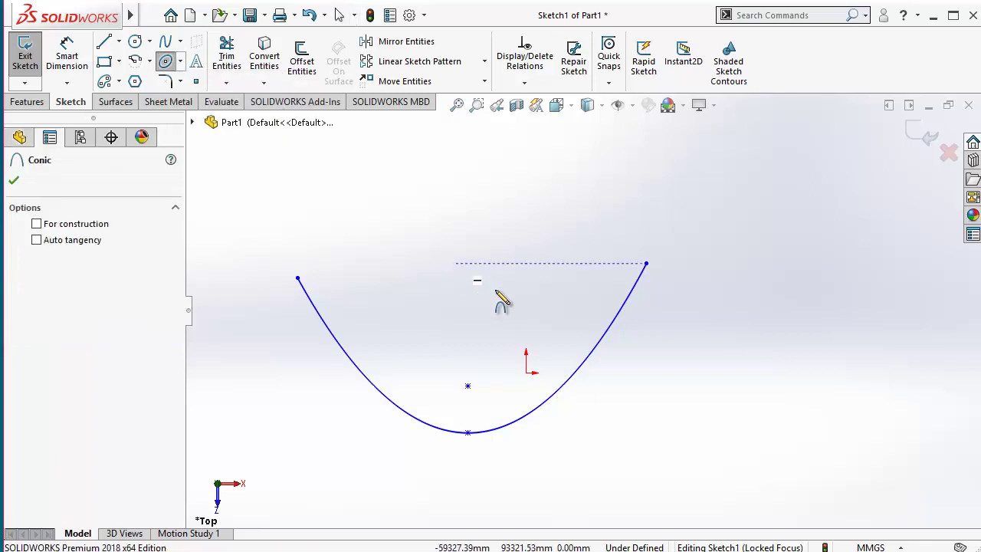
scroll(674, 331, up, 3)
key(Escape)
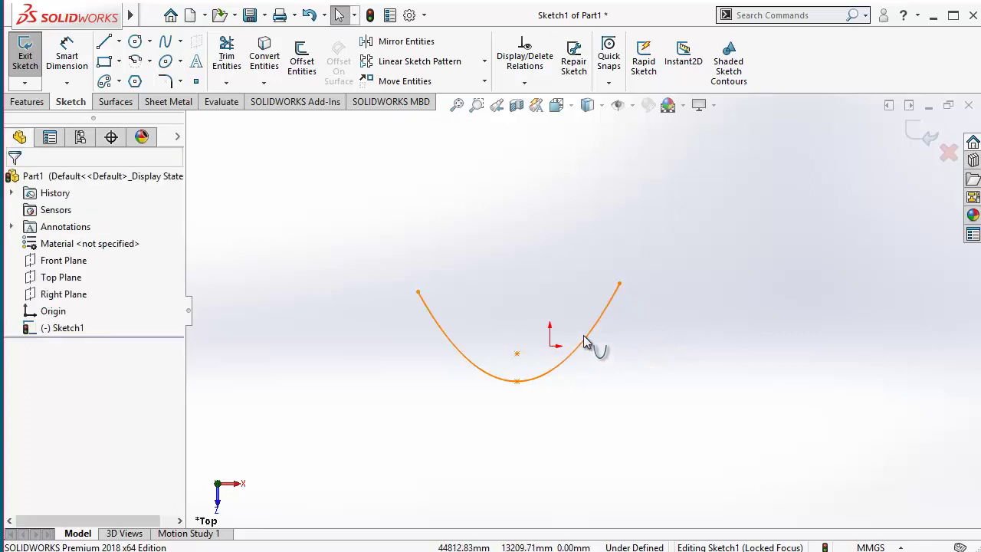
click(586, 335)
key(Delete)
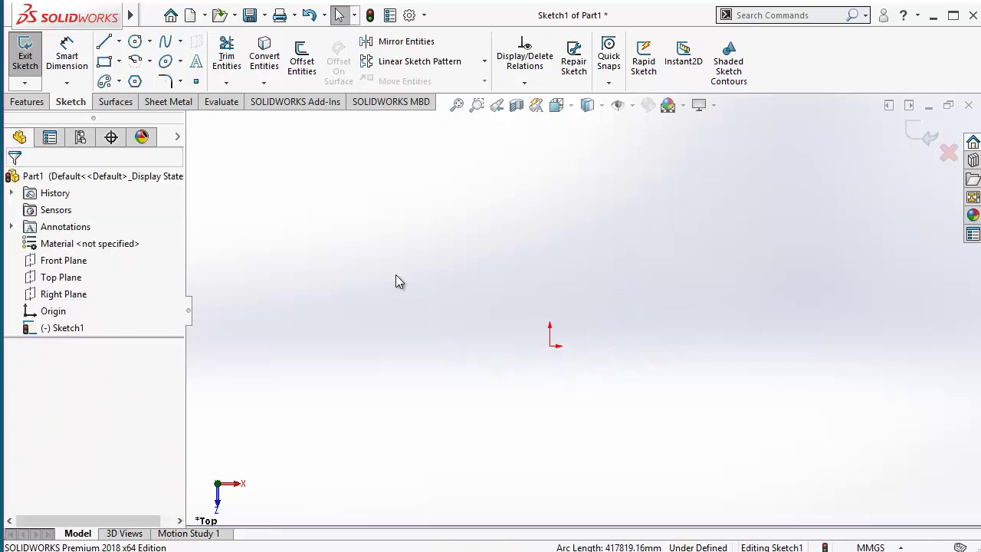
Step: Sketch a conic curve with vertically stacked start and end points, its apex to the right, and set its rho value
click(180, 61)
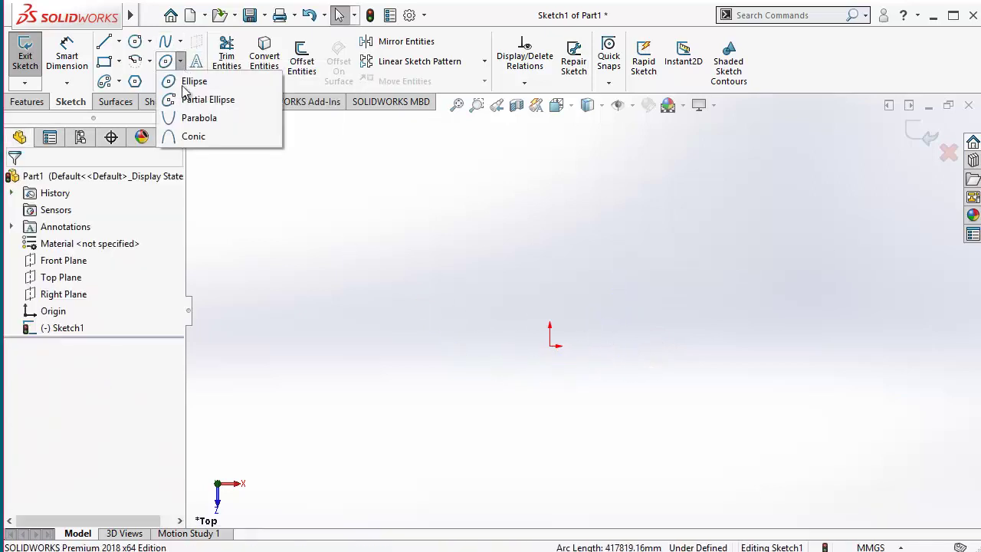
click(187, 137)
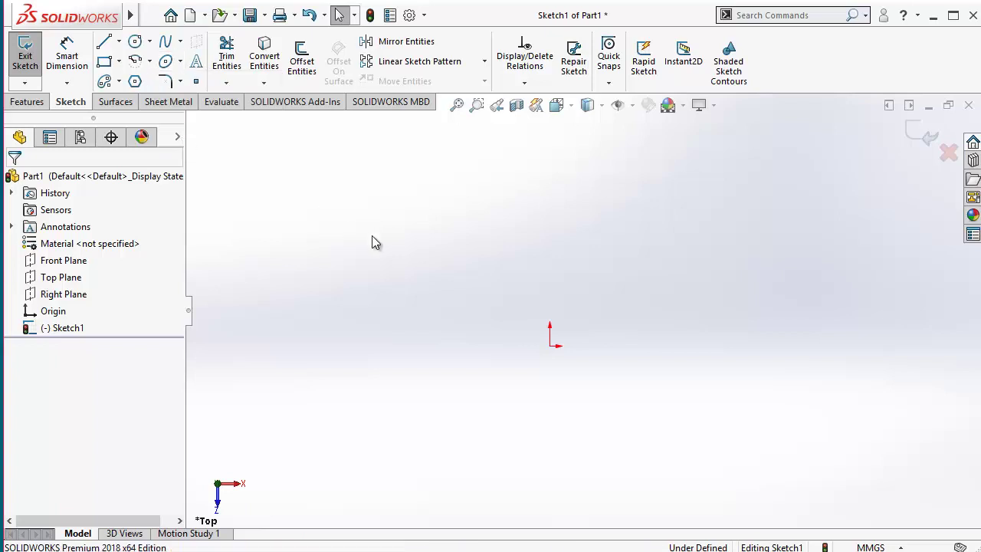
click(481, 332)
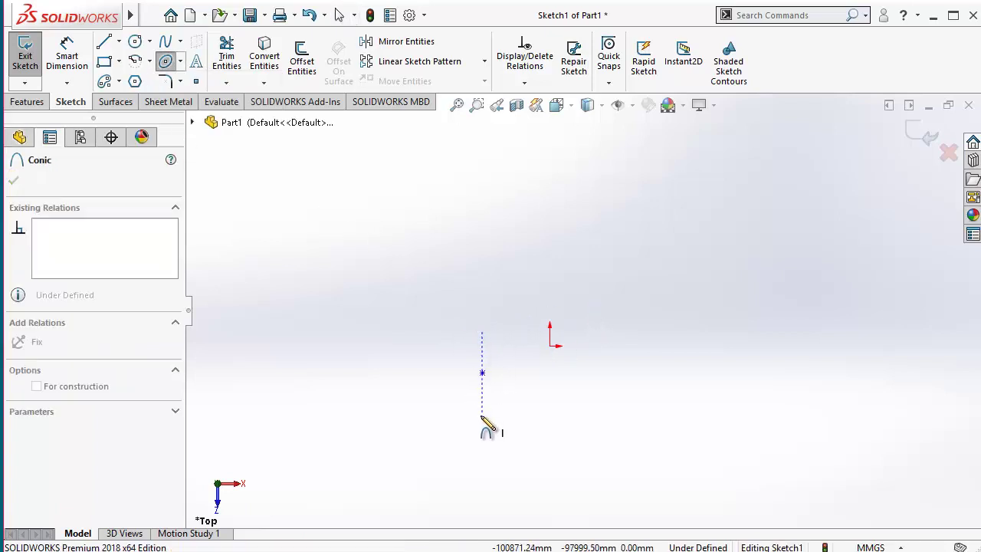
click(482, 417)
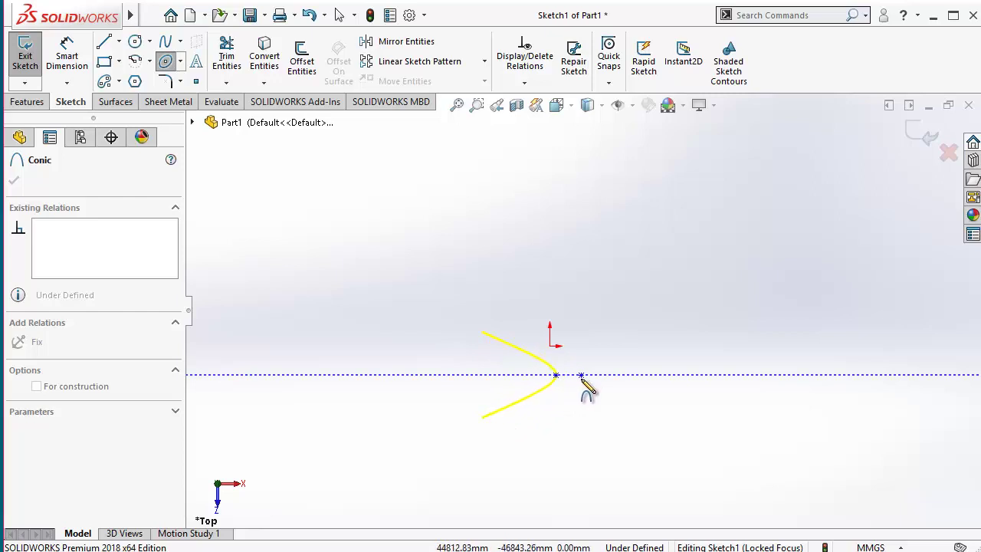
click(582, 375)
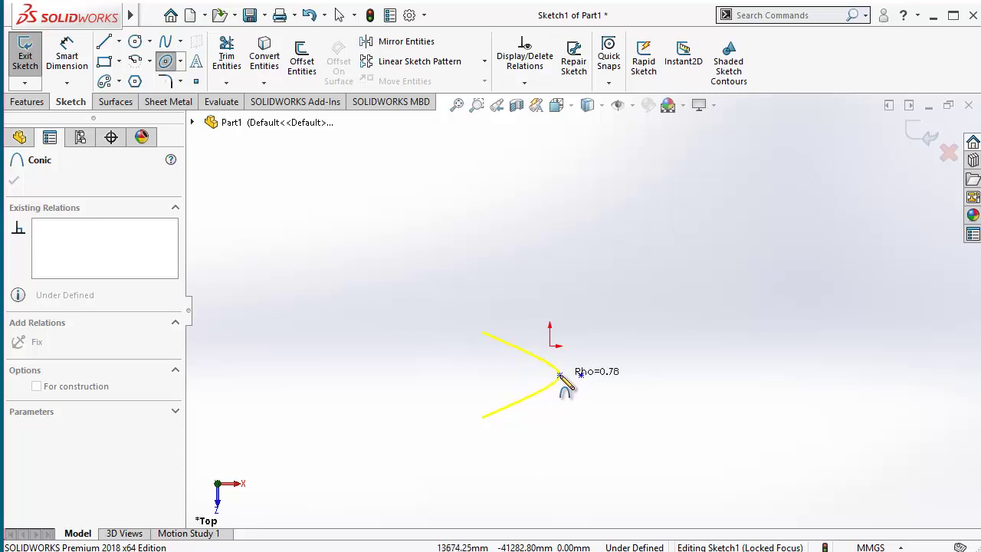
scroll(563, 376, down, 5)
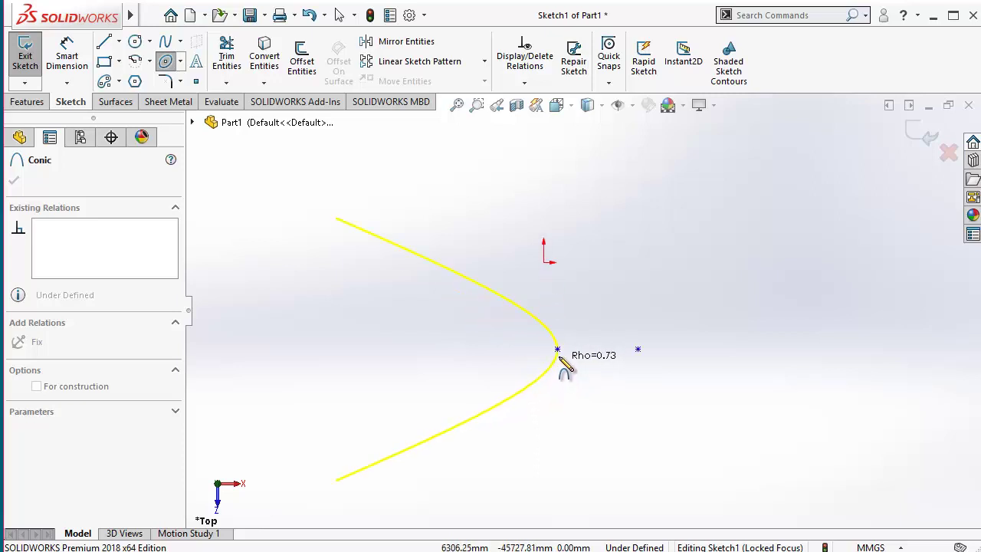
click(563, 356)
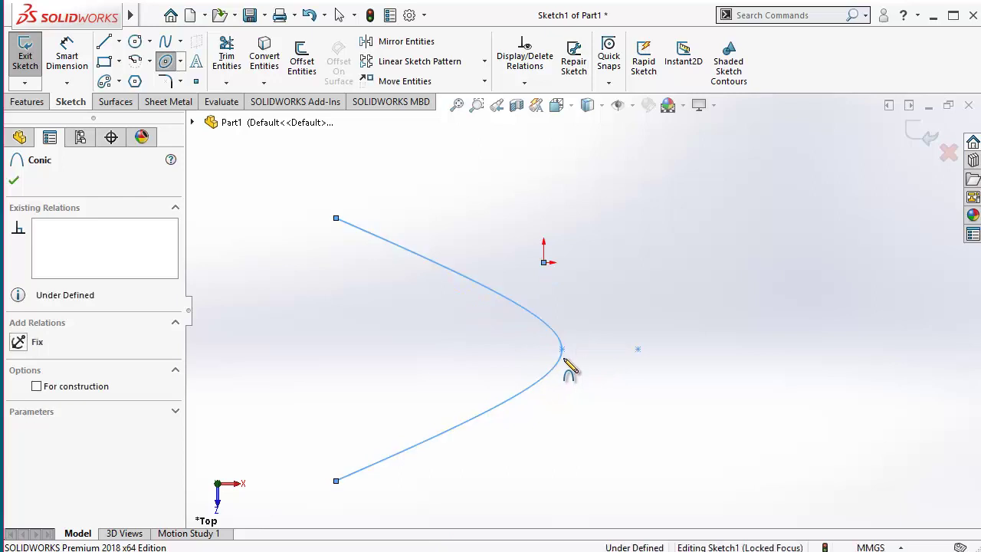
Step: Exit the Conic tool and select the finished left-opening conic curve
scroll(591, 389, up, 3)
key(Escape)
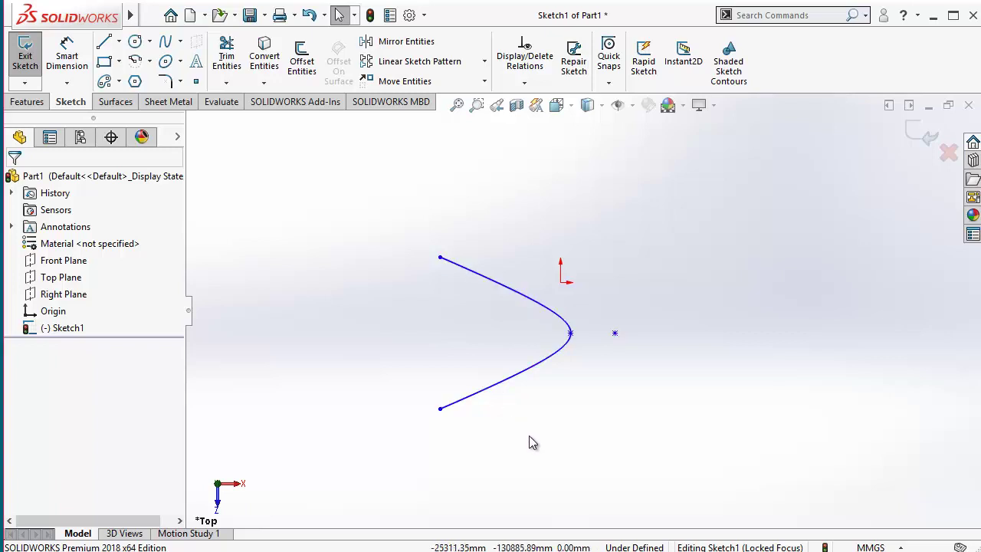
click(526, 294)
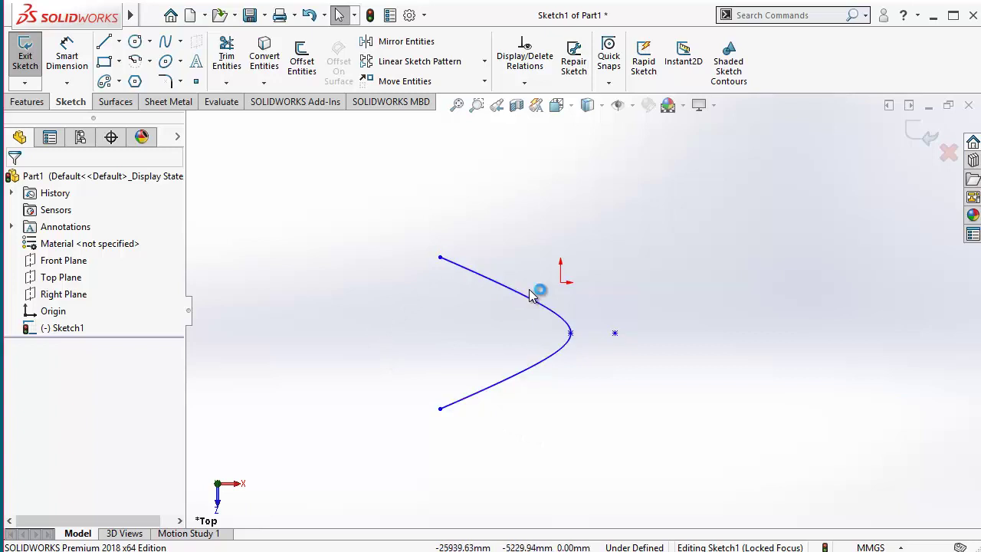